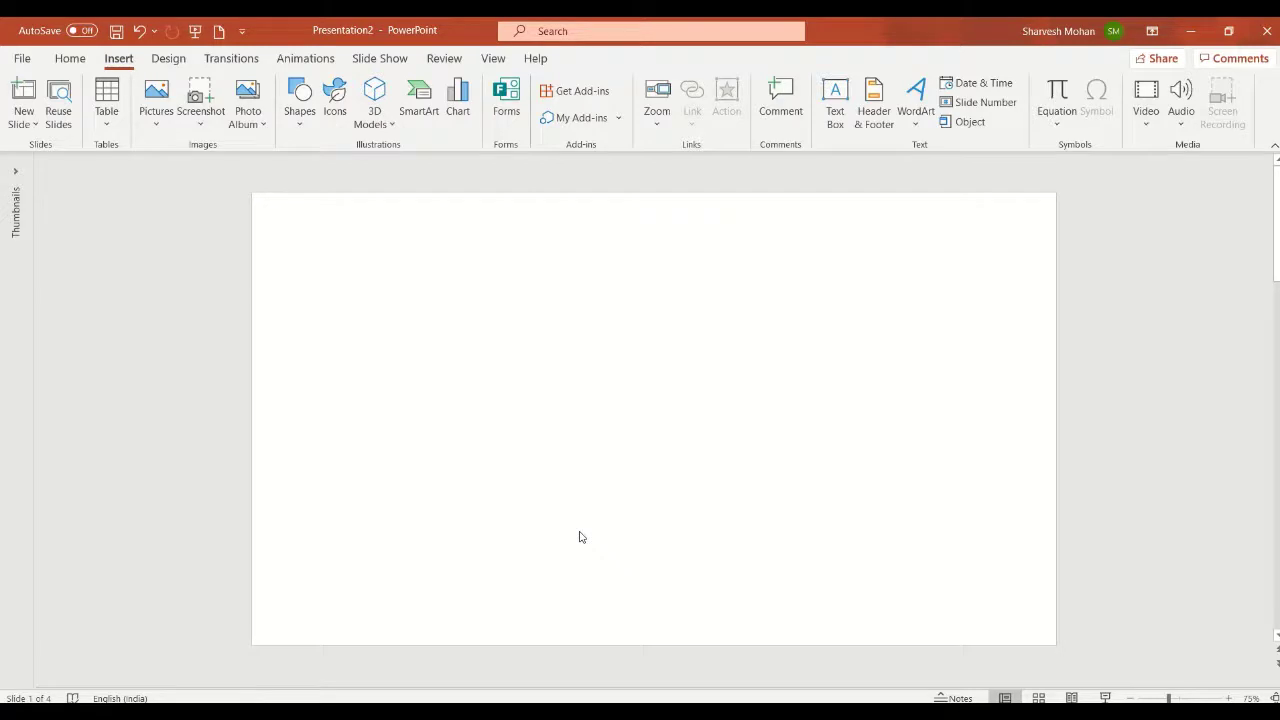
- Paste the two-puppy photo onto slide 1 and save it to the Desktop as Picture6.jpg
key(ctrl+v)
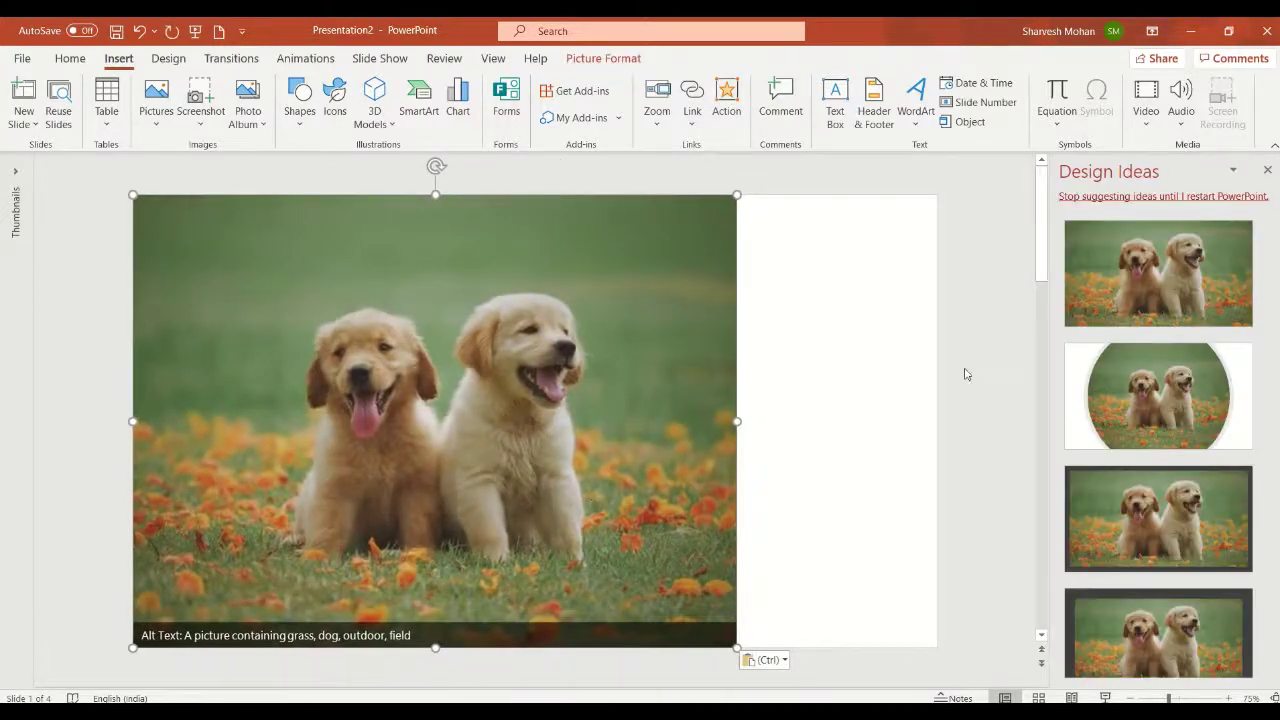
click(1267, 170)
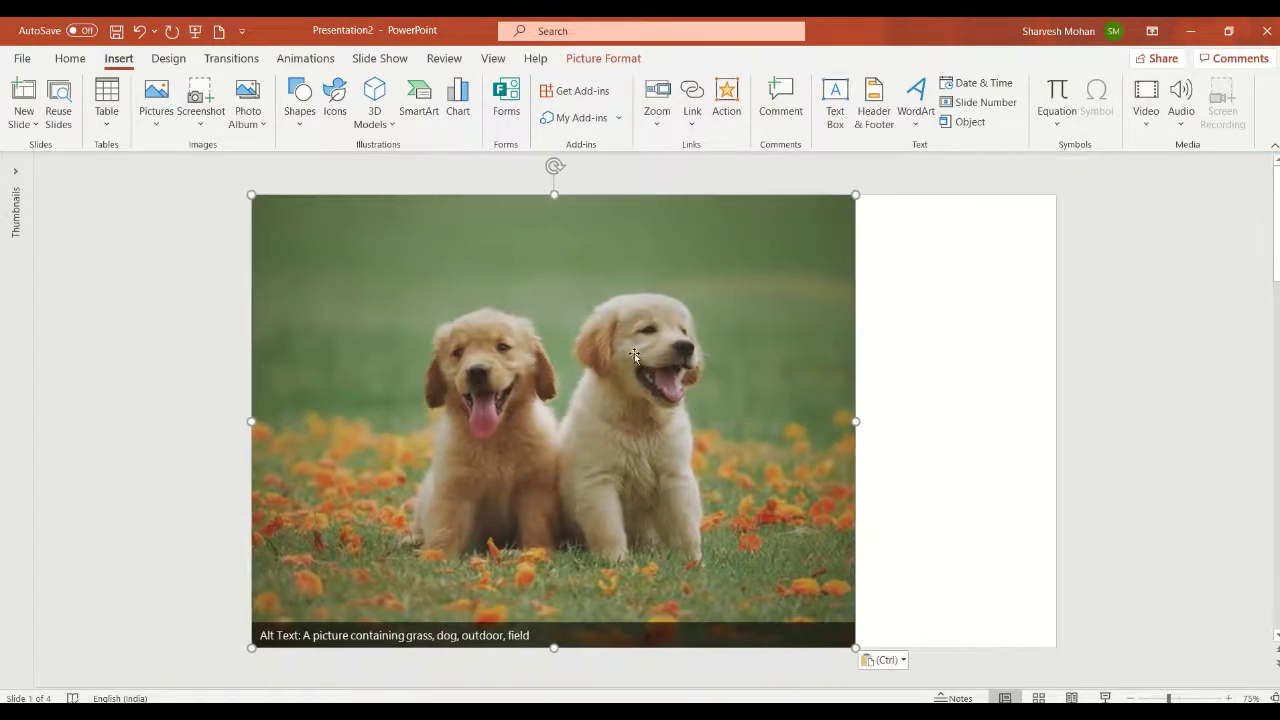
right_click(634, 355)
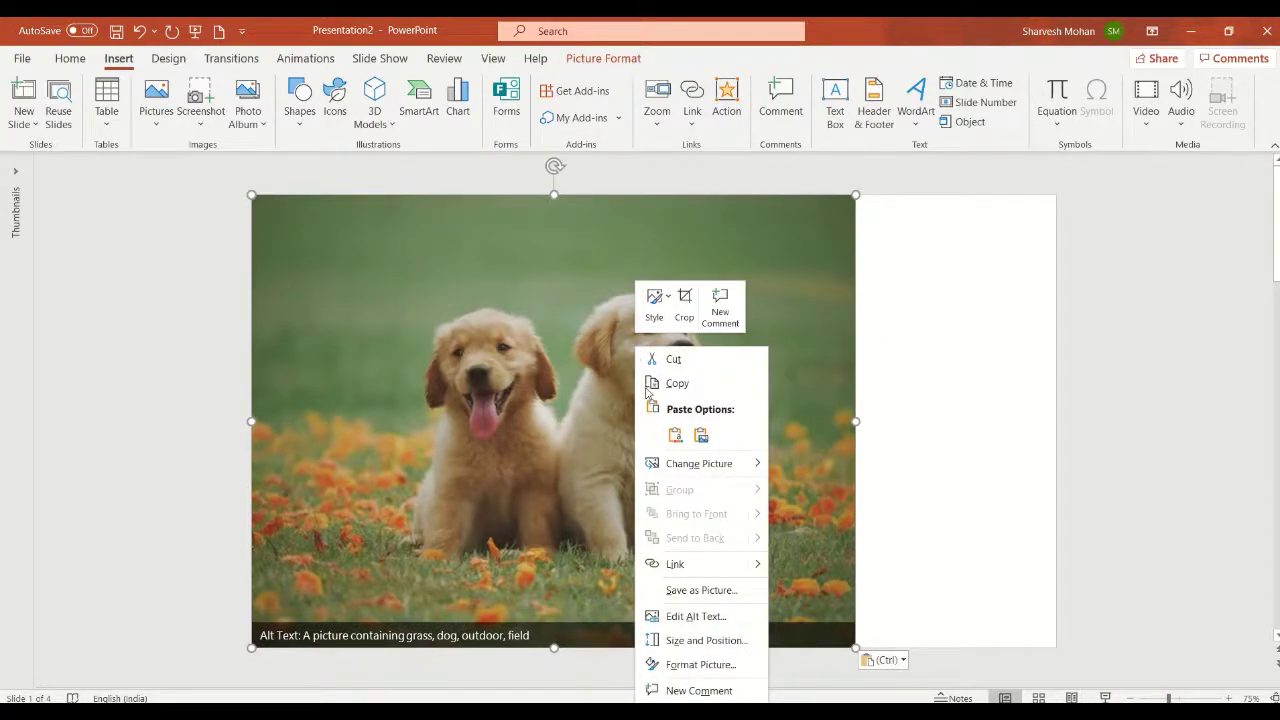
click(703, 589)
click(68, 133)
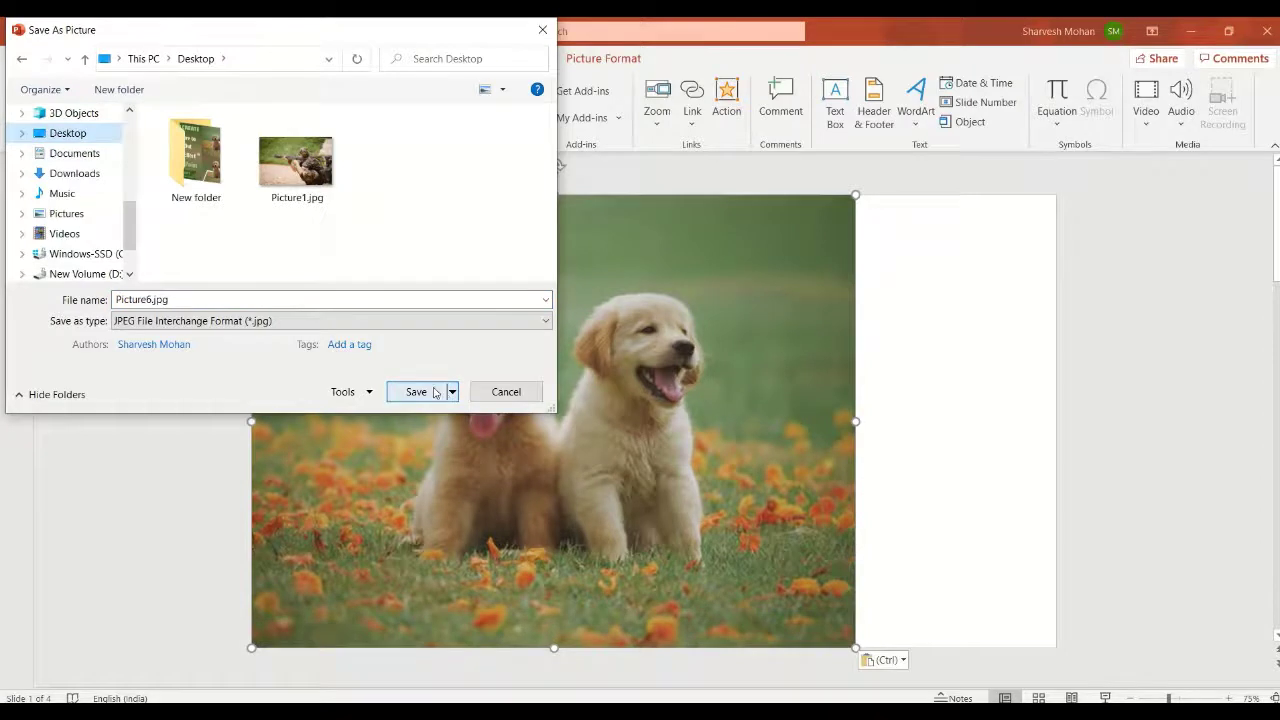
click(416, 392)
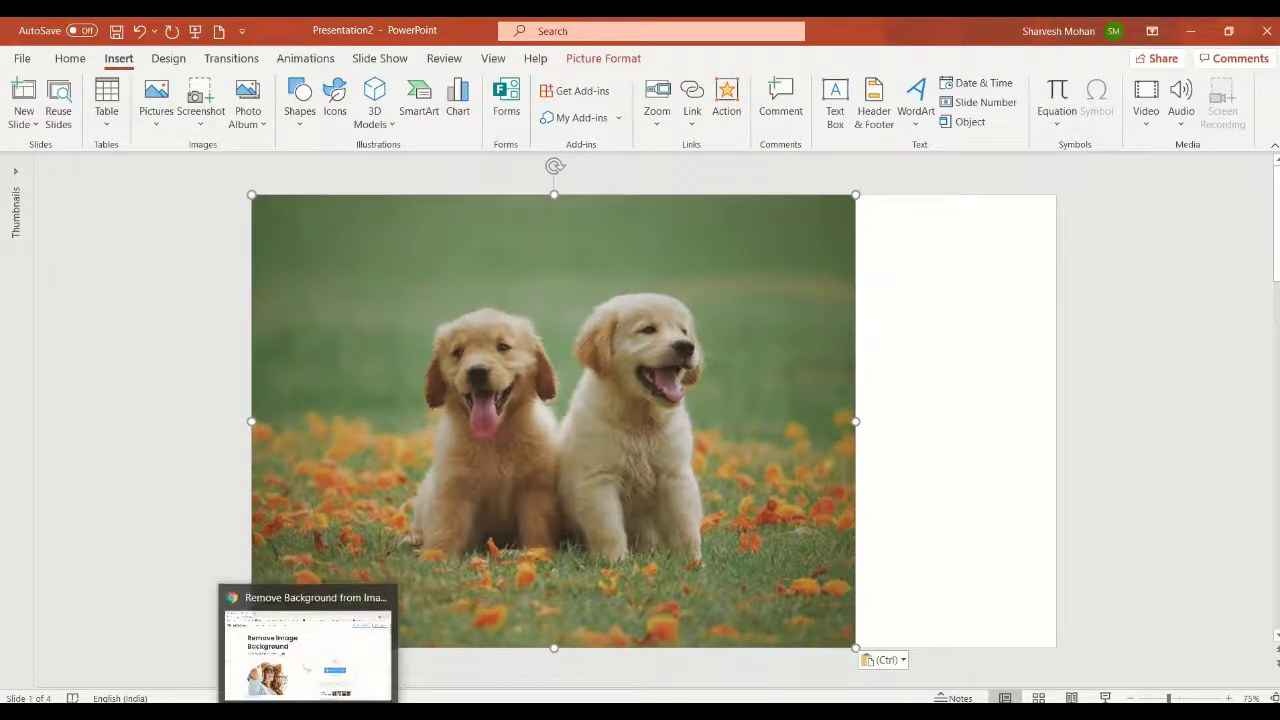
- Upload Picture6.jpg to remove.bg and download the background-free puppy cut-out
click(308, 650)
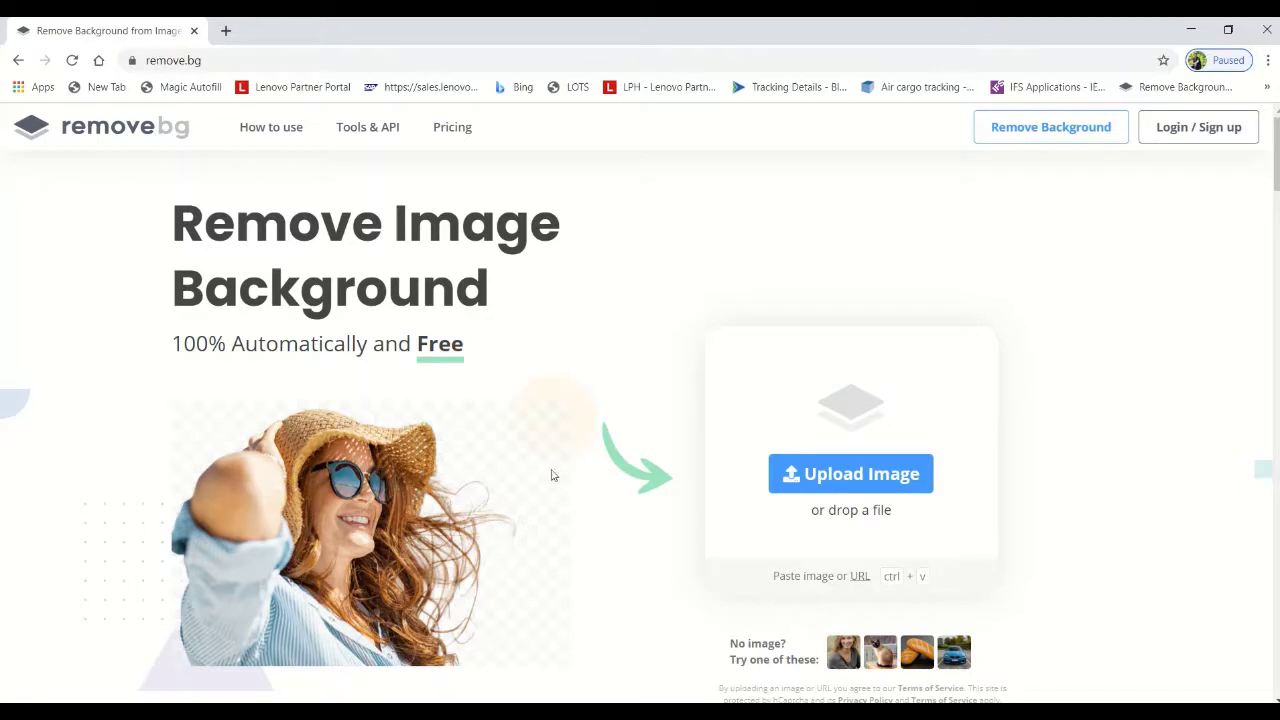
click(838, 481)
click(381, 165)
click(501, 400)
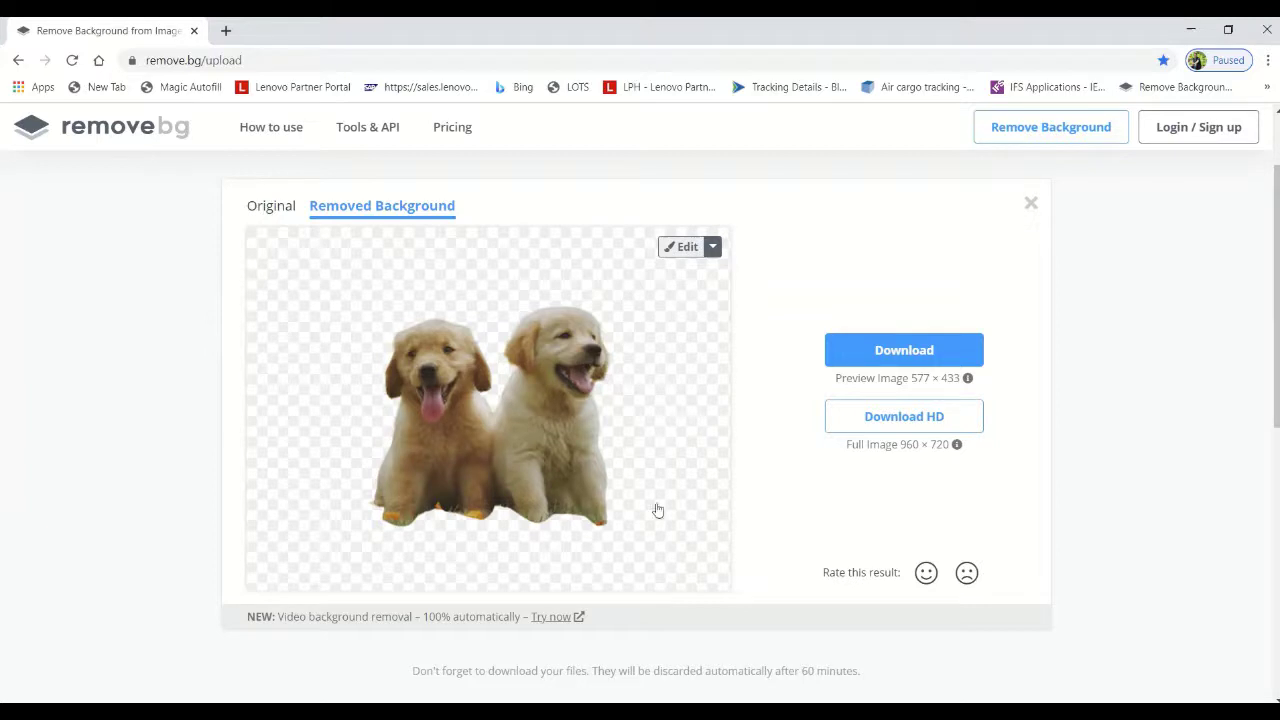
click(900, 356)
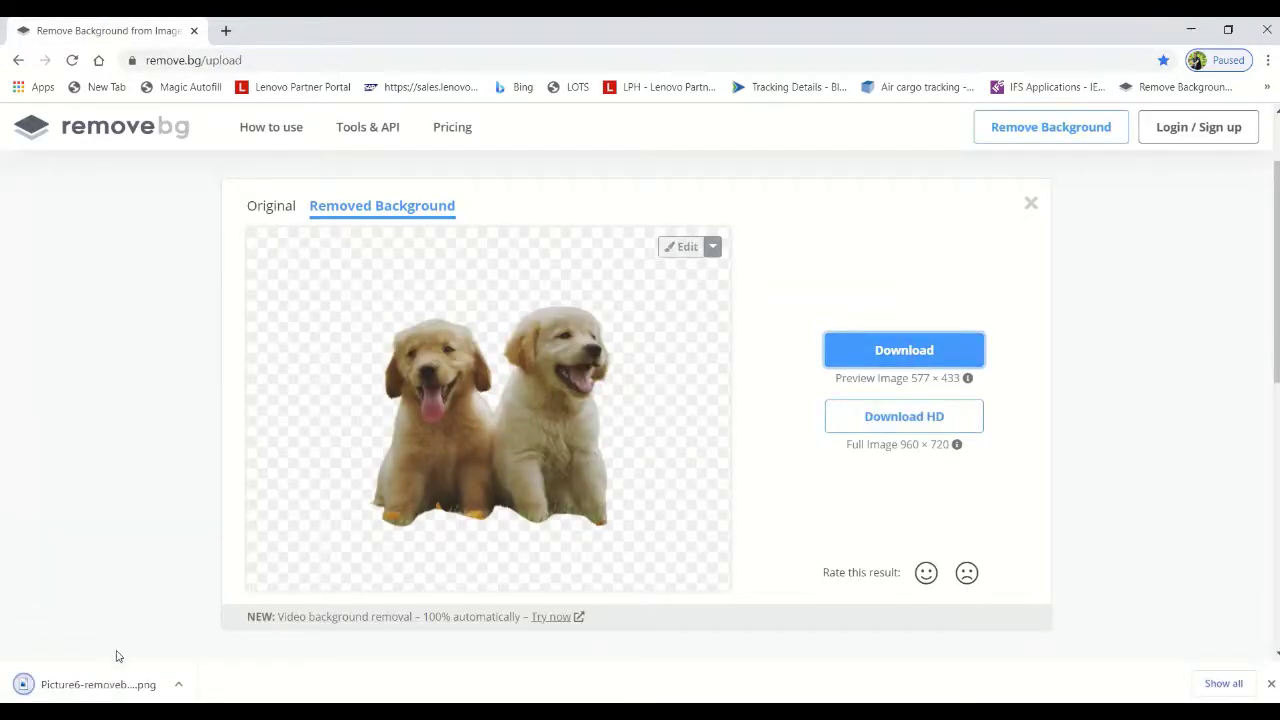
- Copy the downloaded Picture6-removebg-preview.png from Photos and return to PowerPoint
click(94, 685)
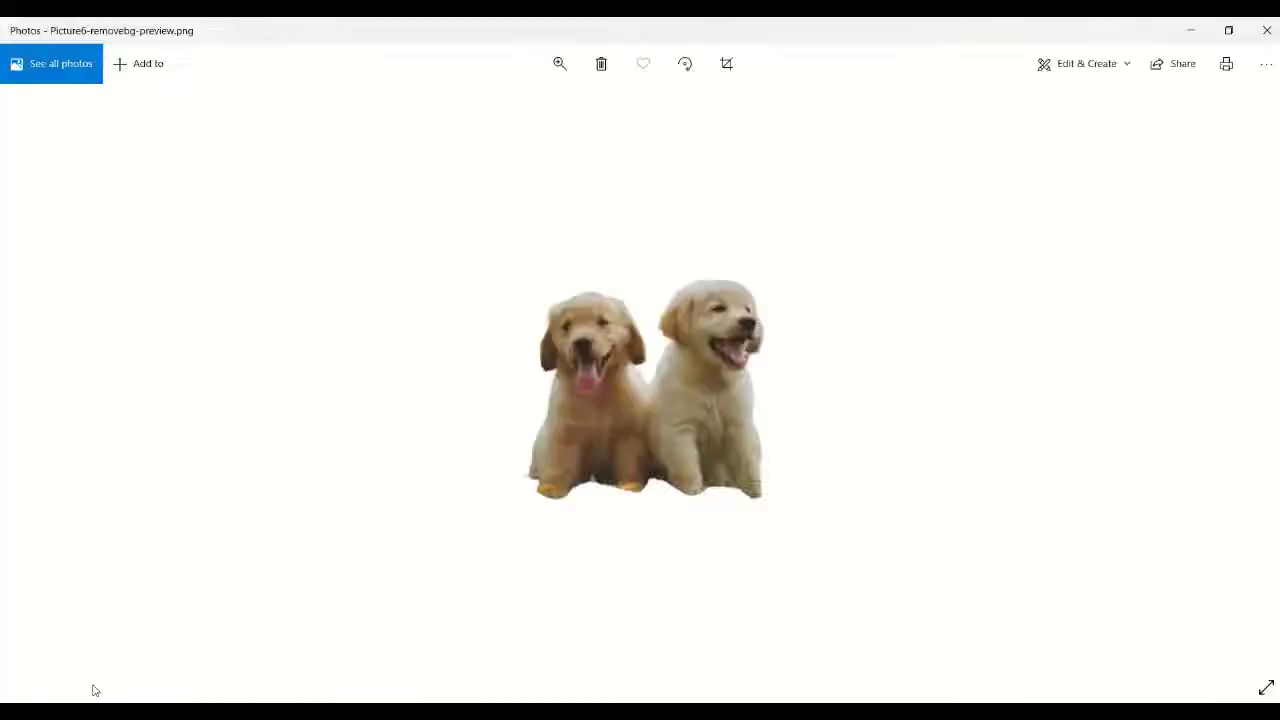
right_click(595, 368)
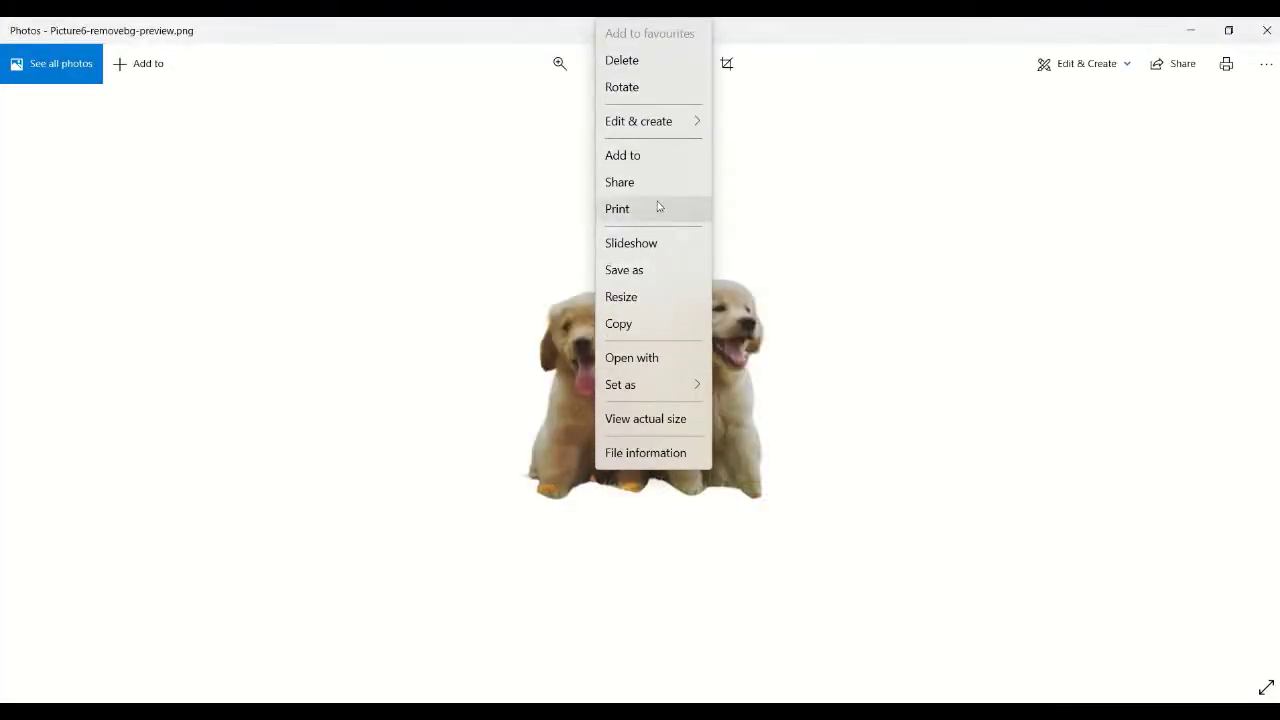
click(649, 323)
mouse_move(518, 712)
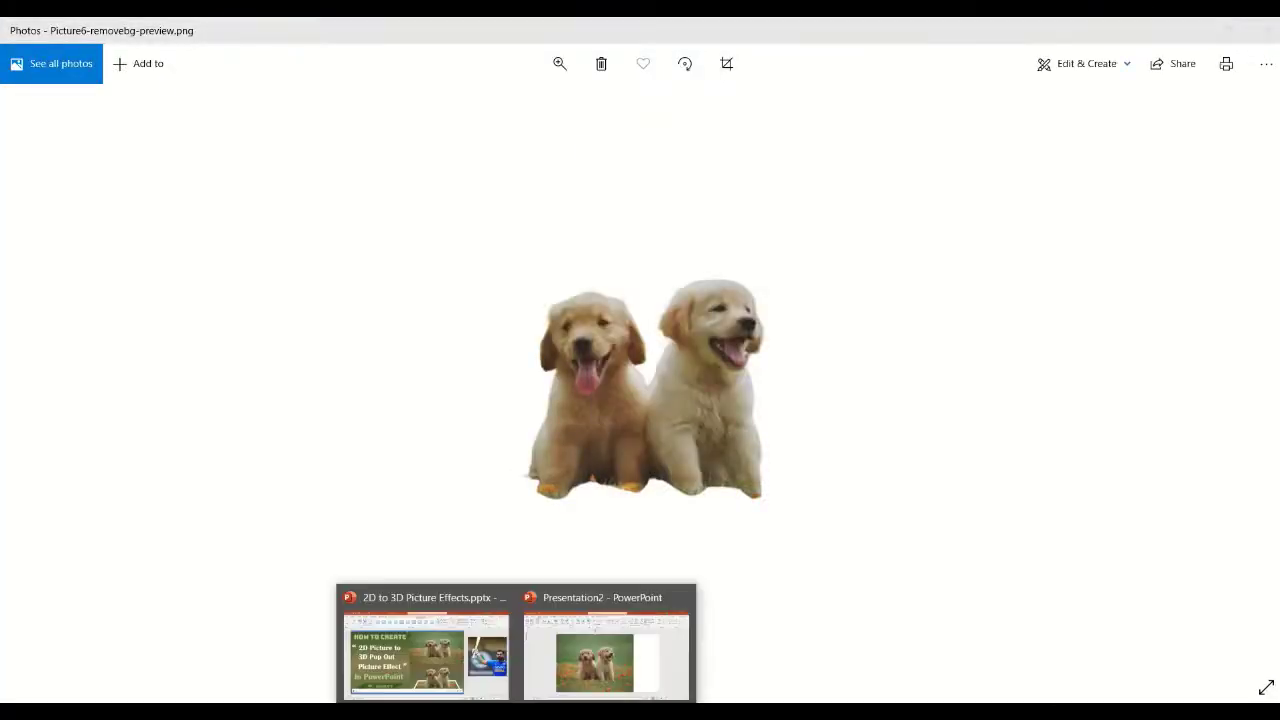
click(607, 683)
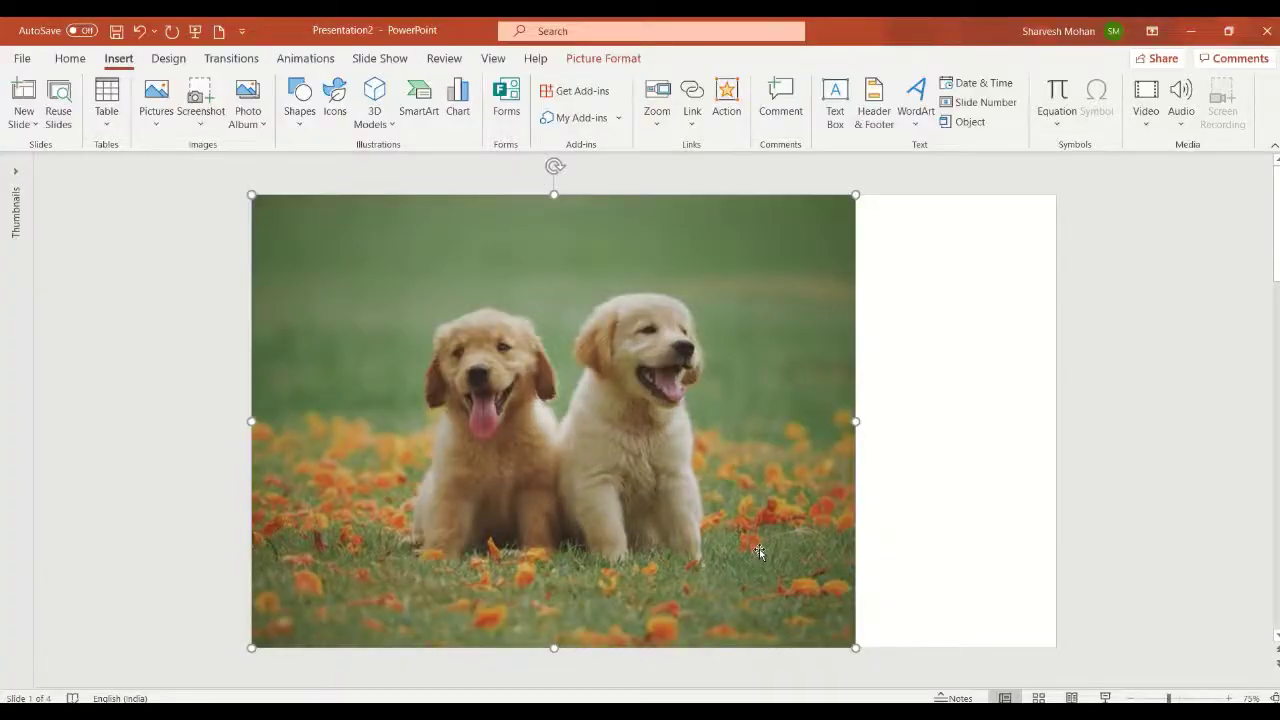
- Paste the puppy cut-out and drag it to the white area right of the original photo
key(ctrl+v)
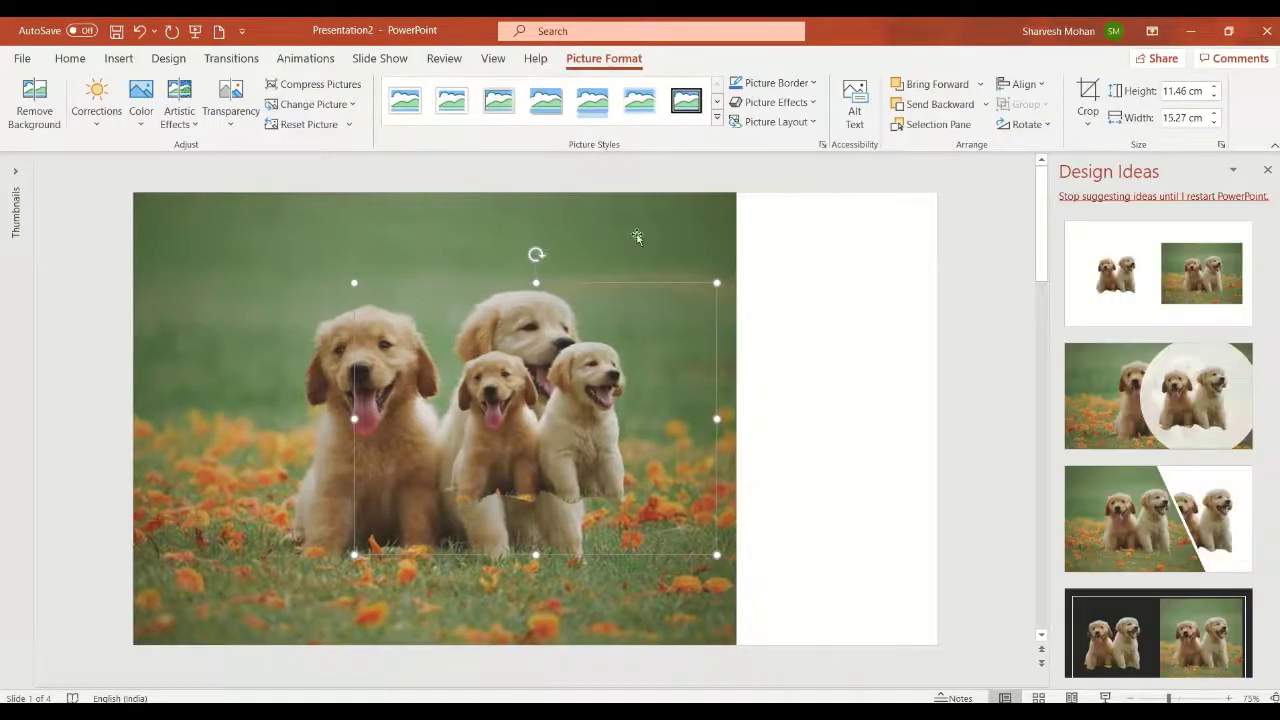
drag(630, 353, 966, 357)
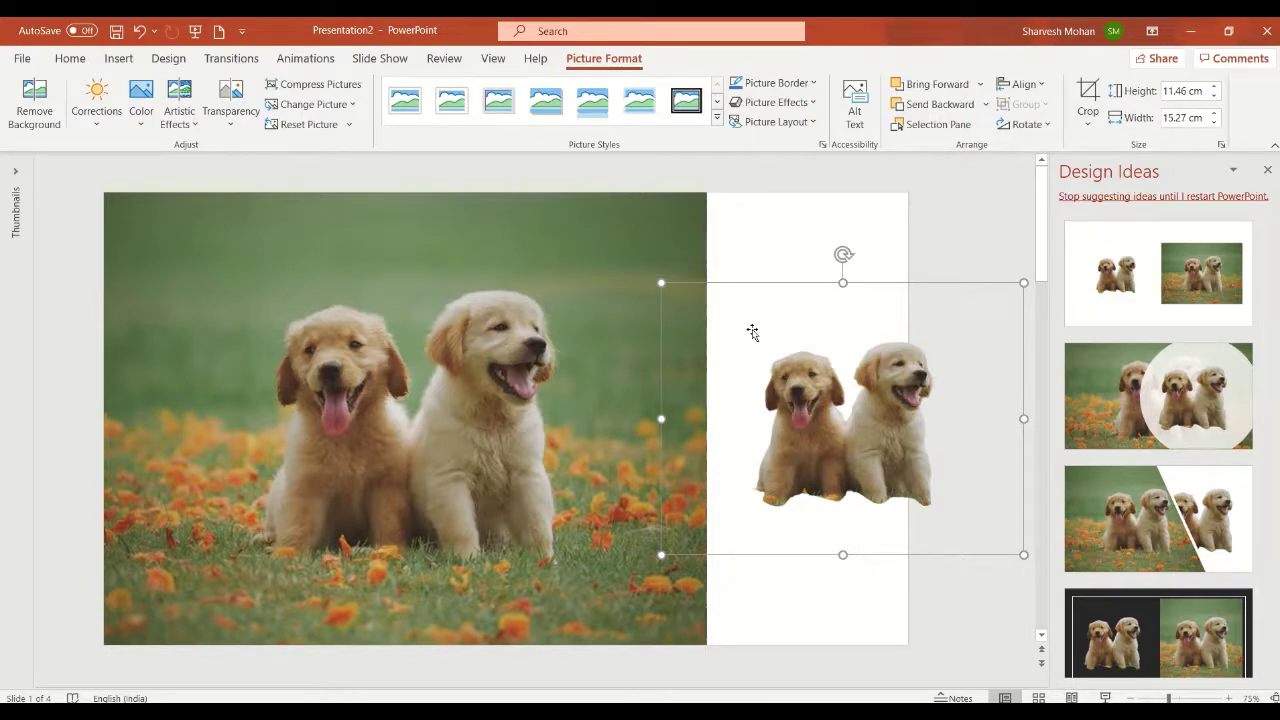
click(674, 234)
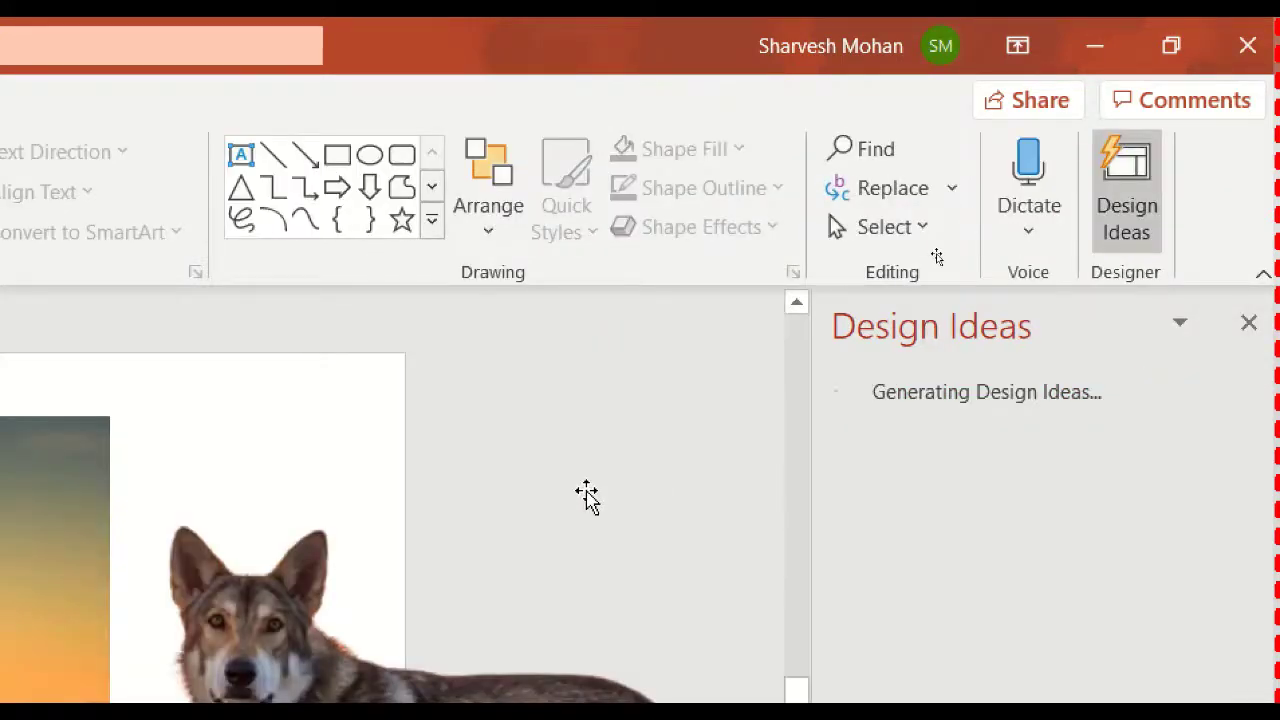
scroll(586, 494, down, 1)
click(583, 581)
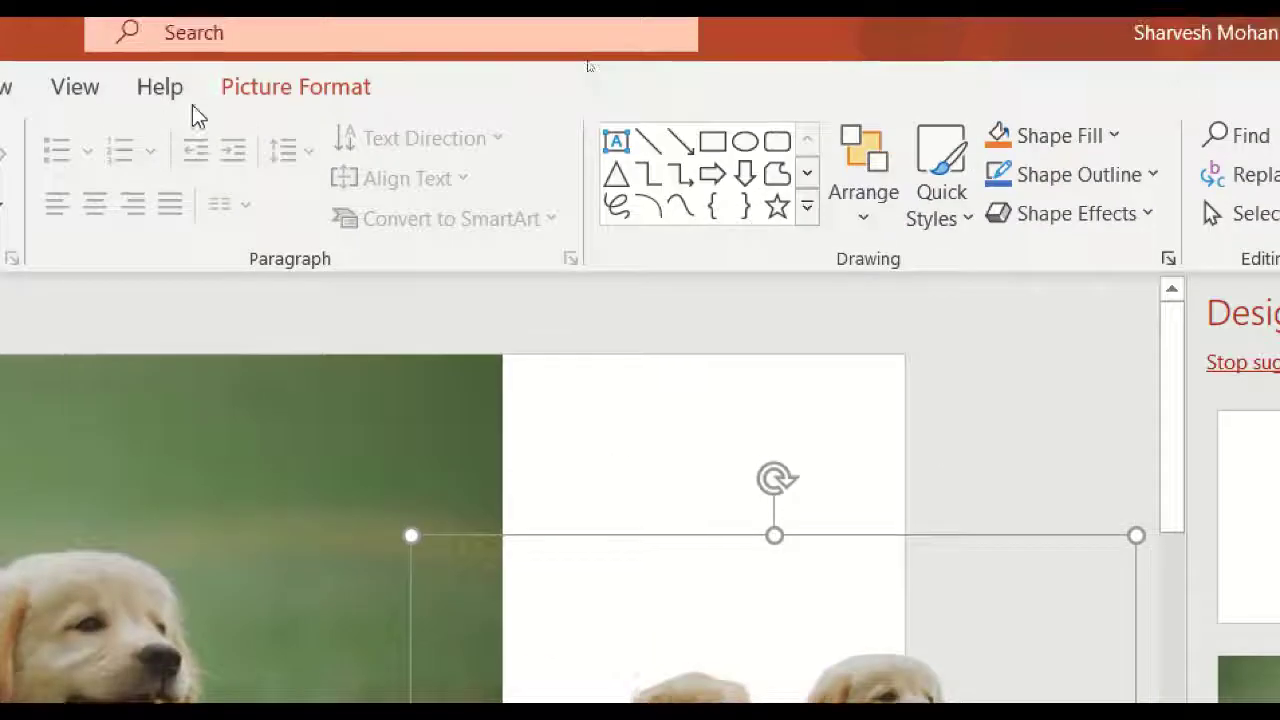
- Set the cut-out's height to 19.05 cm, reposition it, and nudge the original photo right
click(365, 98)
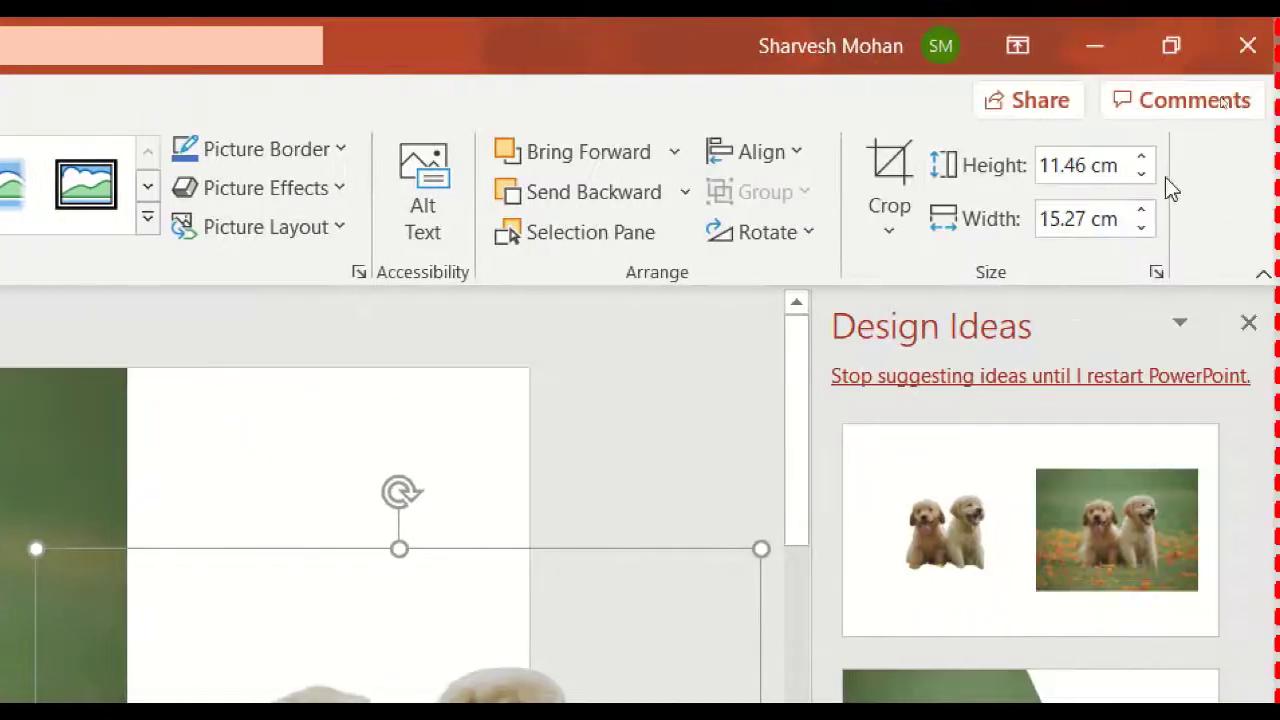
click(1106, 176)
text(1)
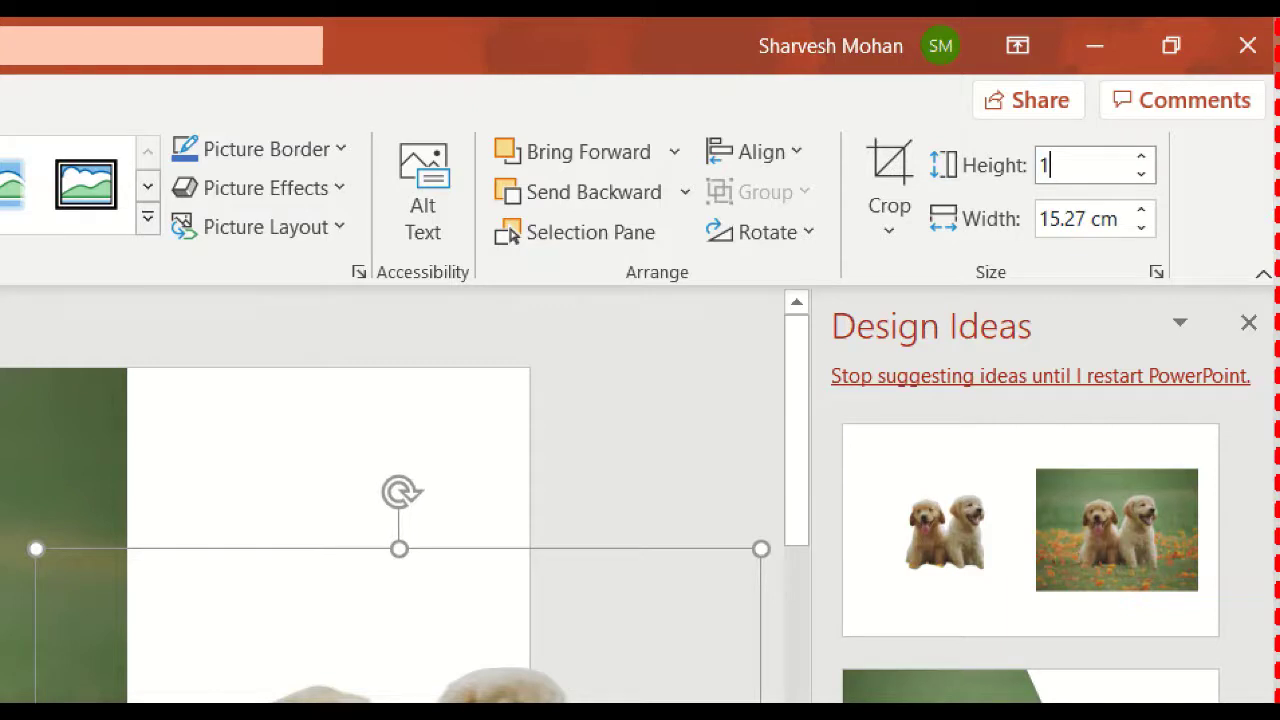
text(9.05)
key(Return)
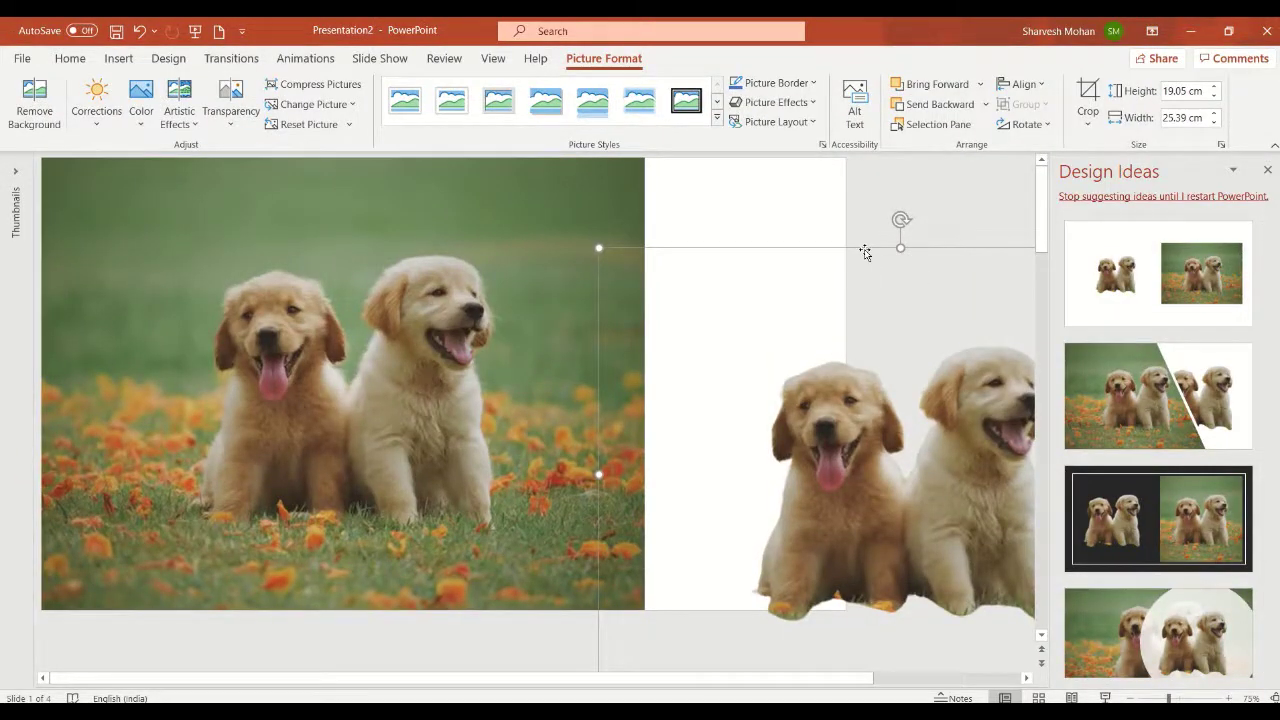
drag(865, 252, 860, 199)
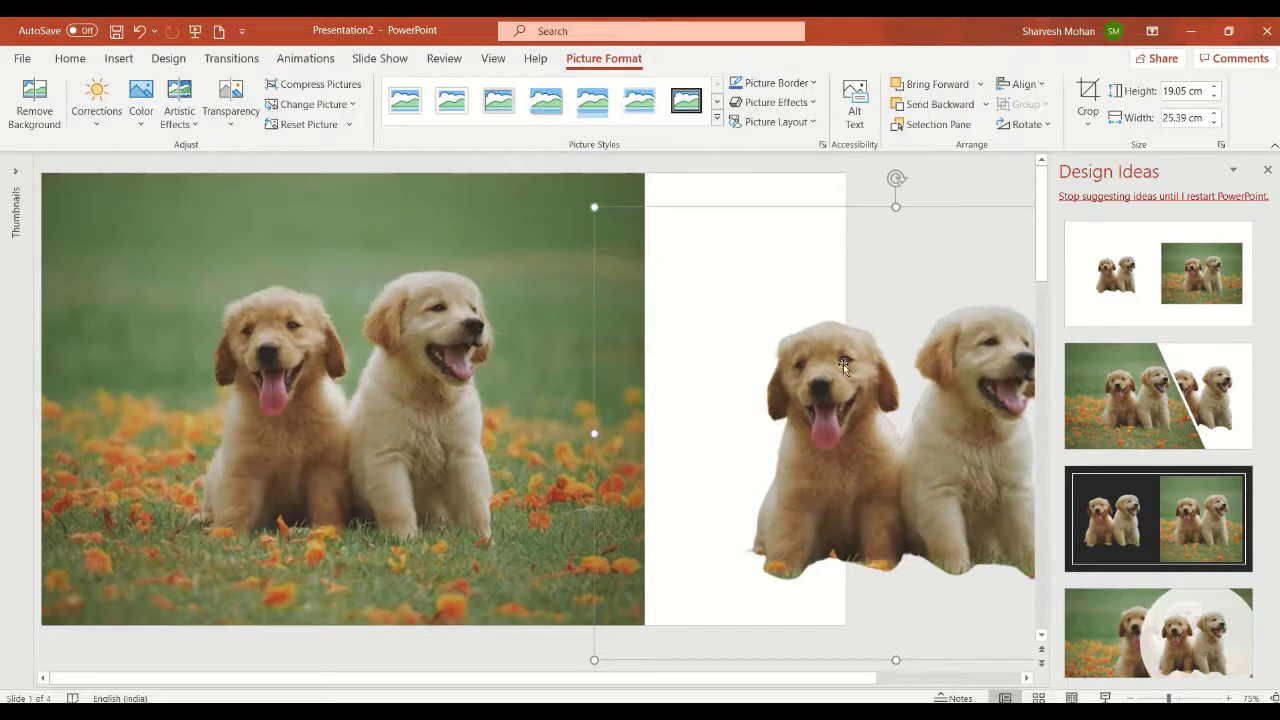
drag(360, 244, 405, 242)
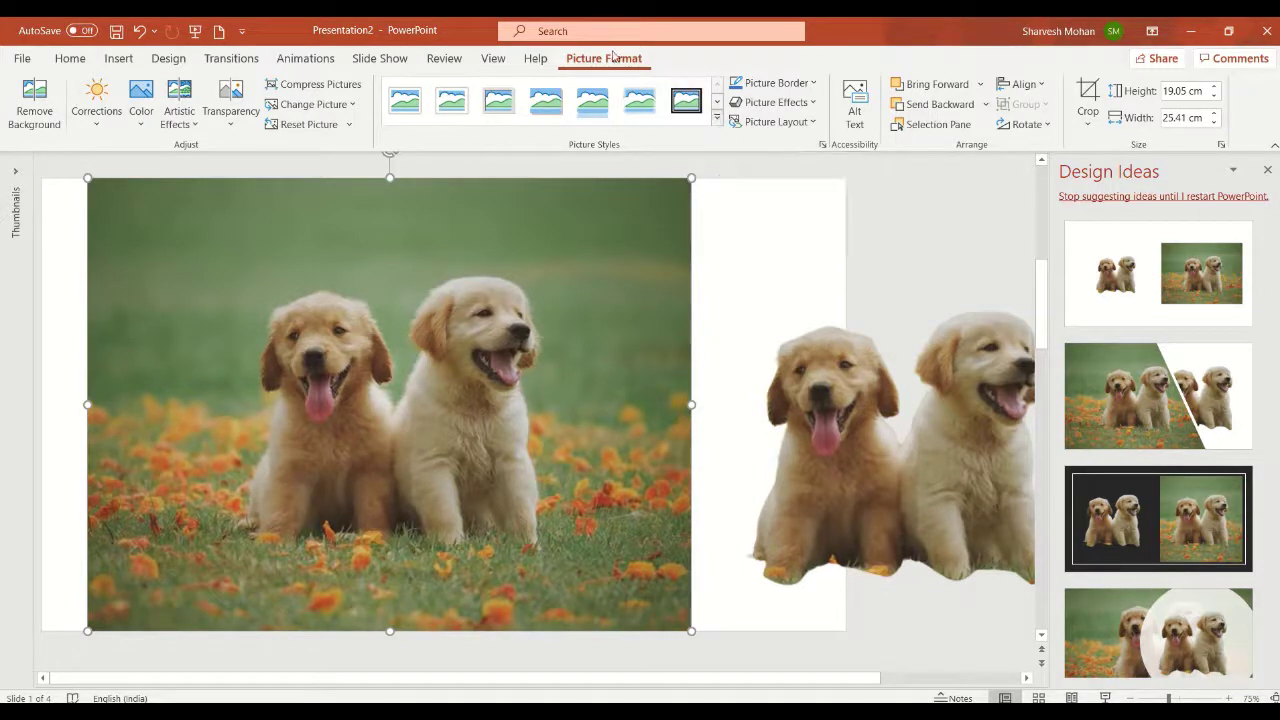
- Apply the Beveled Matte, White picture style to the original puppy photo
click(717, 117)
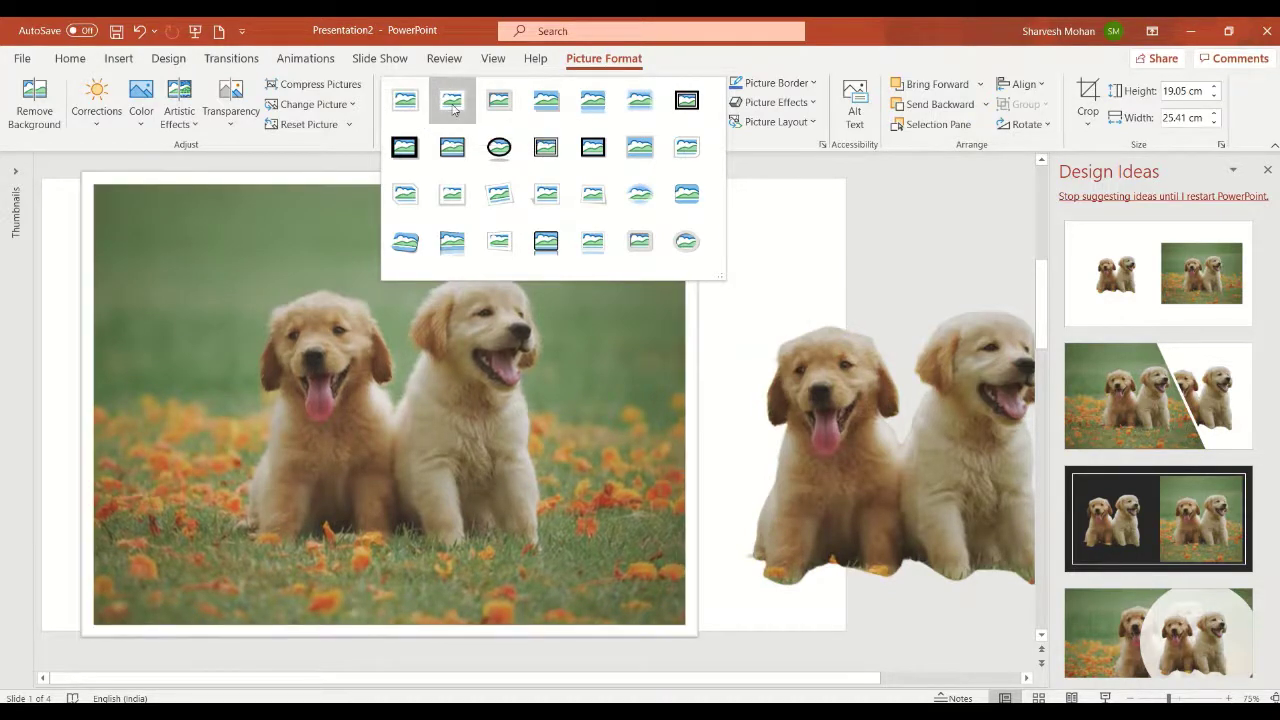
click(454, 110)
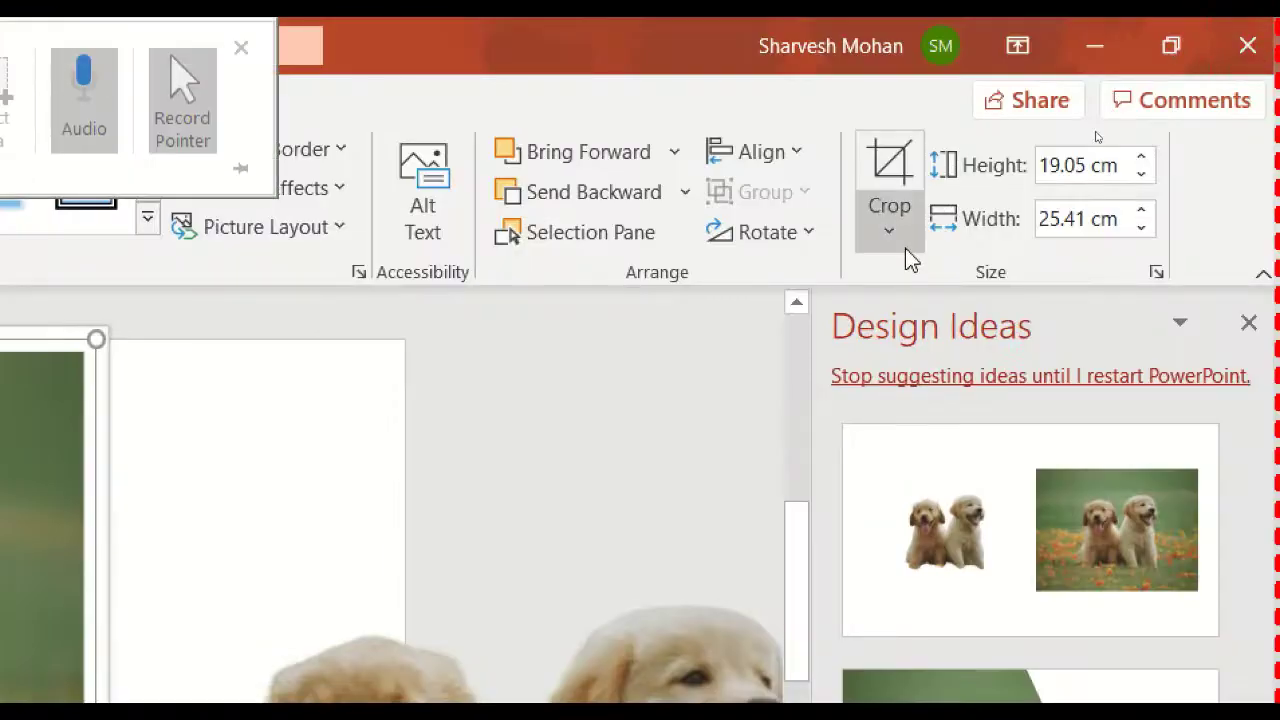
- Crop the framed photo to a Trapezoid and drag its handle to narrow the top sharply
click(1091, 126)
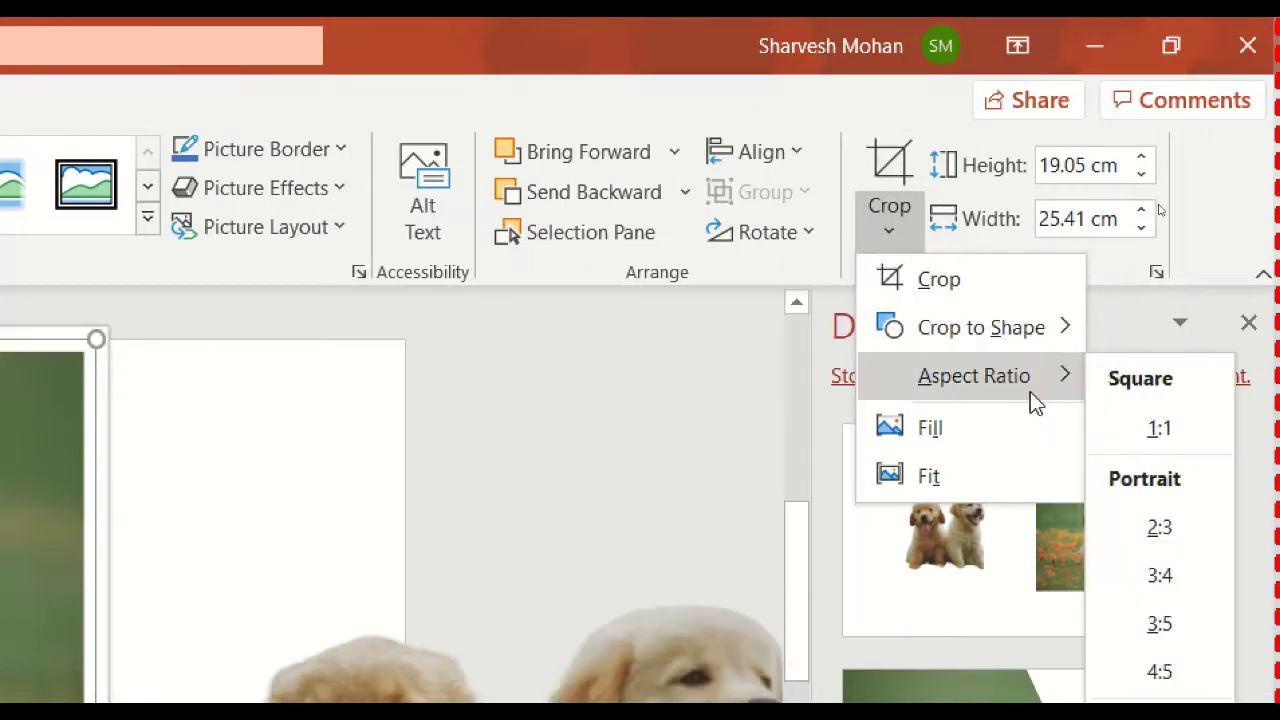
mouse_move(1033, 338)
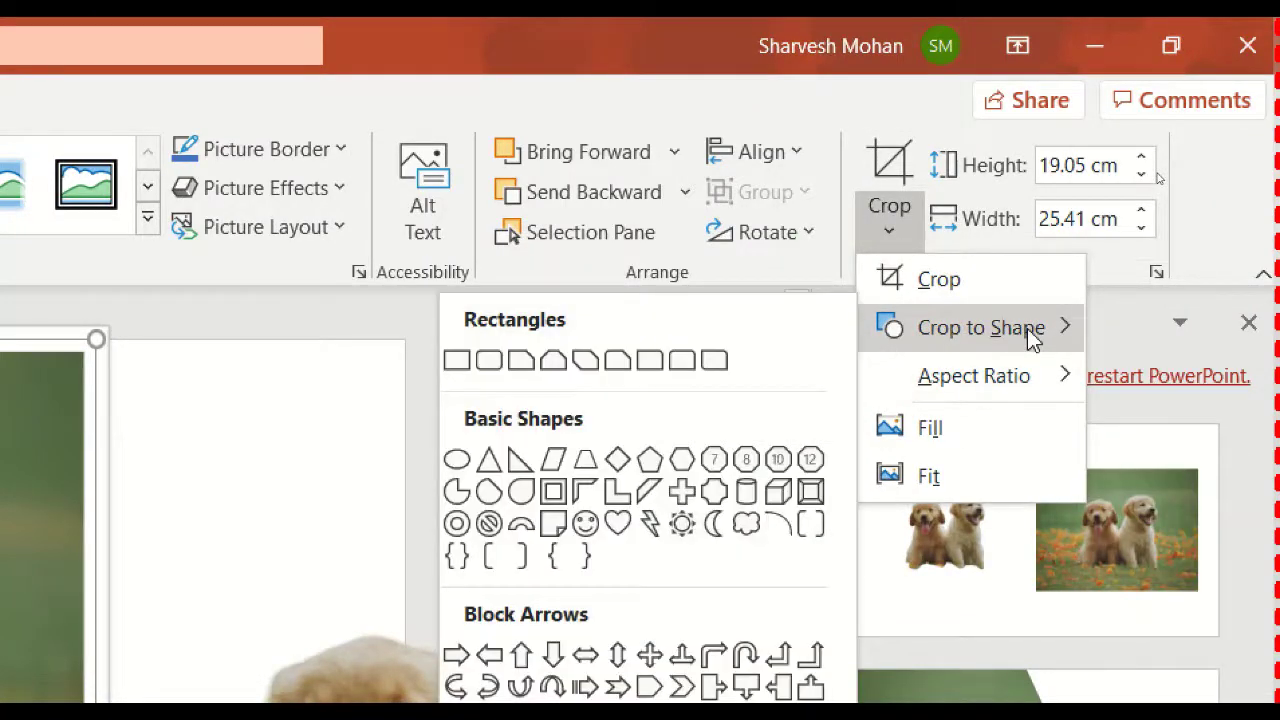
click(585, 465)
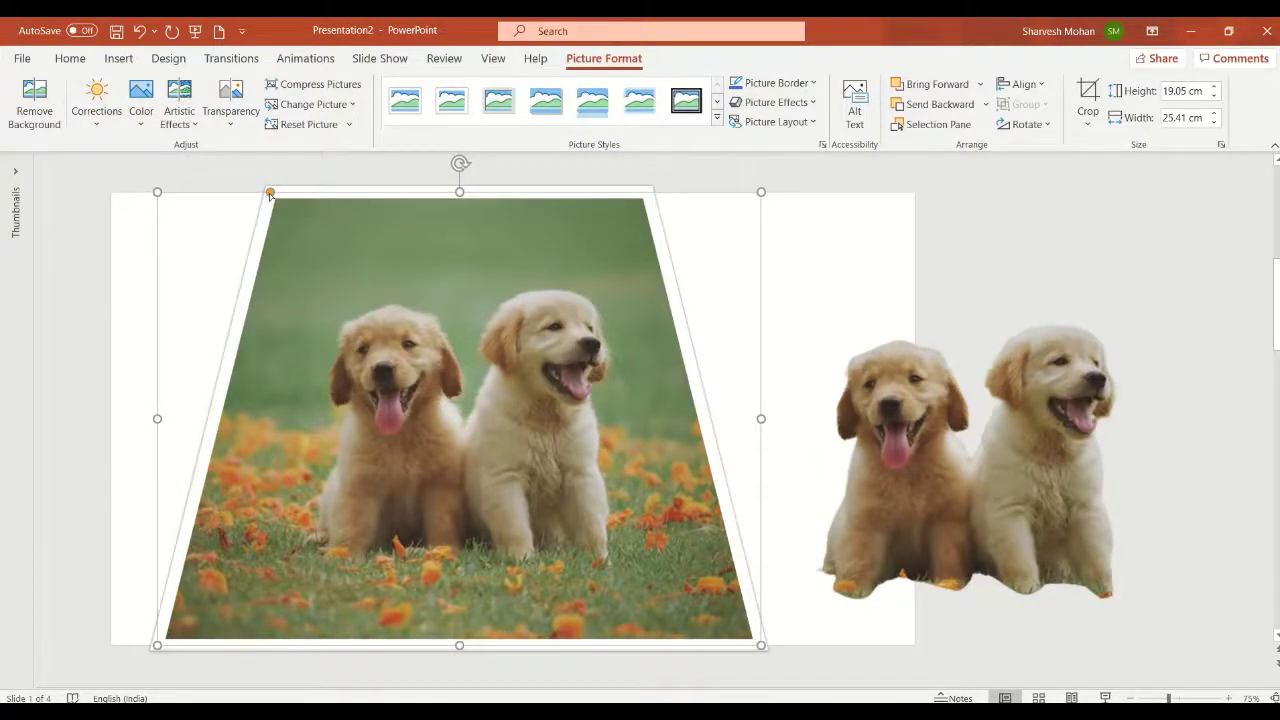
drag(269, 193, 372, 214)
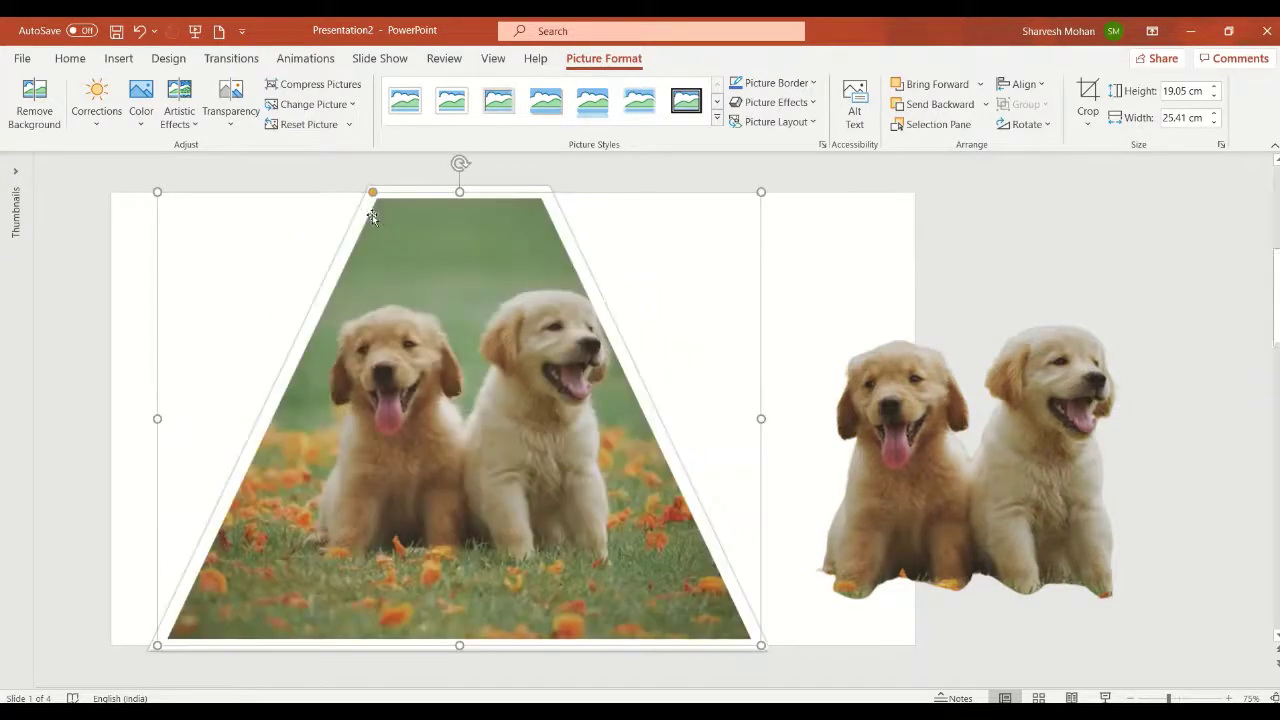
click(1089, 95)
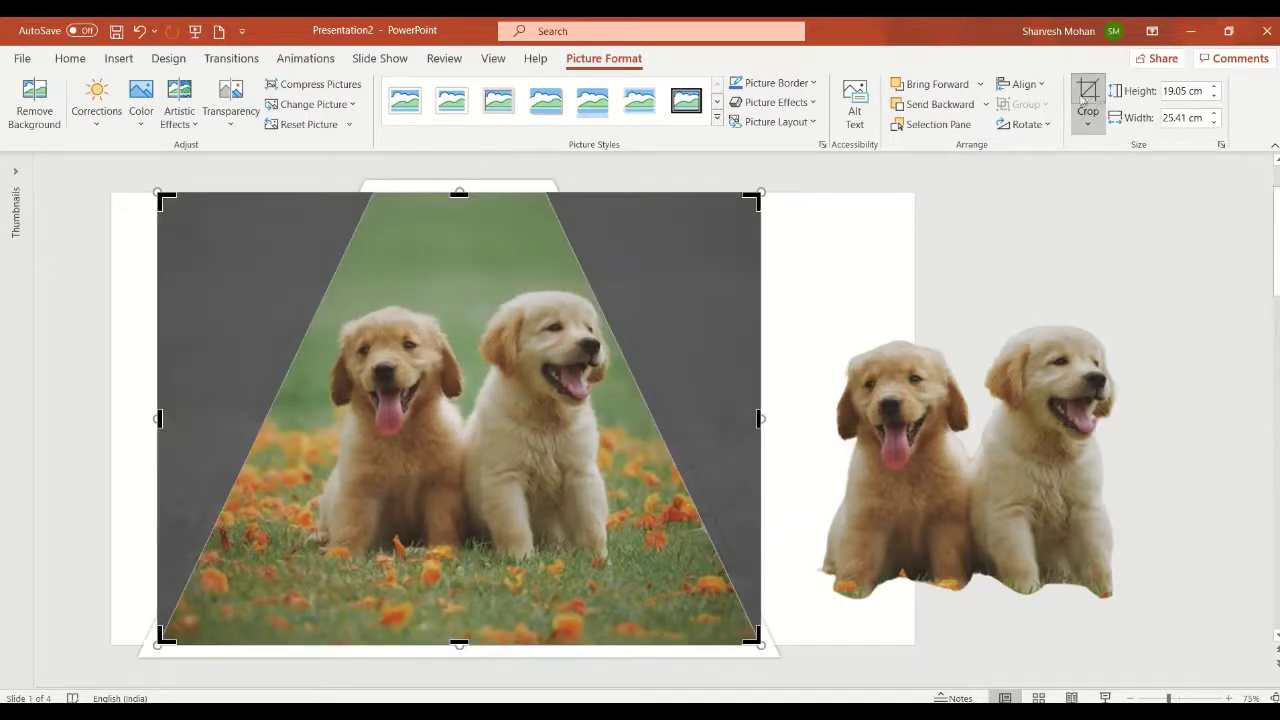
- Crop the photo's top down to the grass and move the puppy cut-out onto it
drag(459, 193, 456, 484)
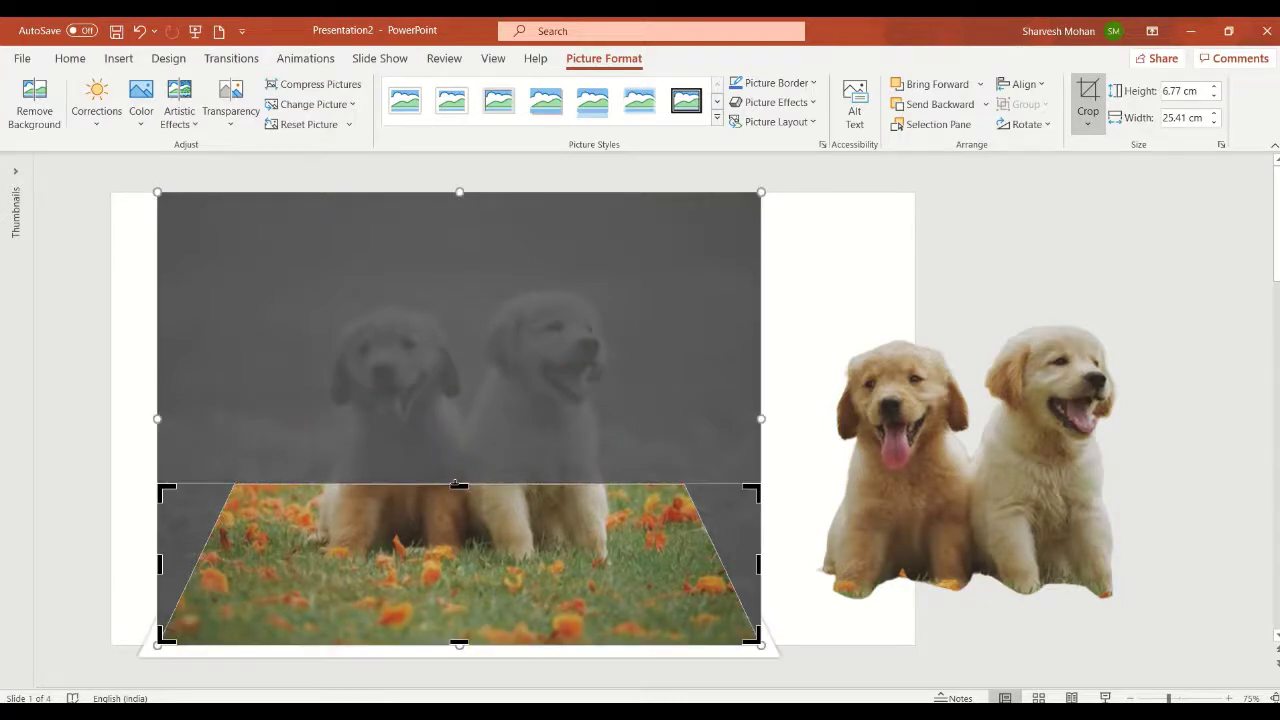
click(791, 287)
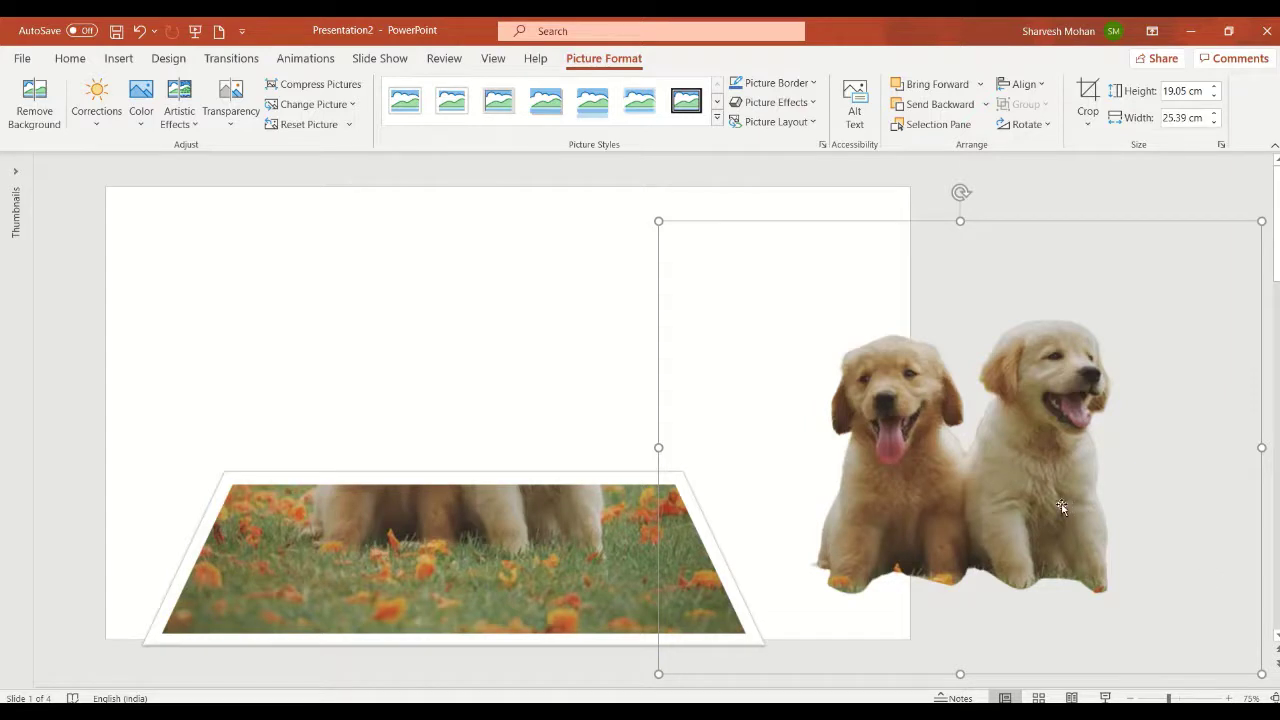
drag(1059, 504, 556, 474)
- Select both pictures and move the pop-out composition up and to the right
click(966, 352)
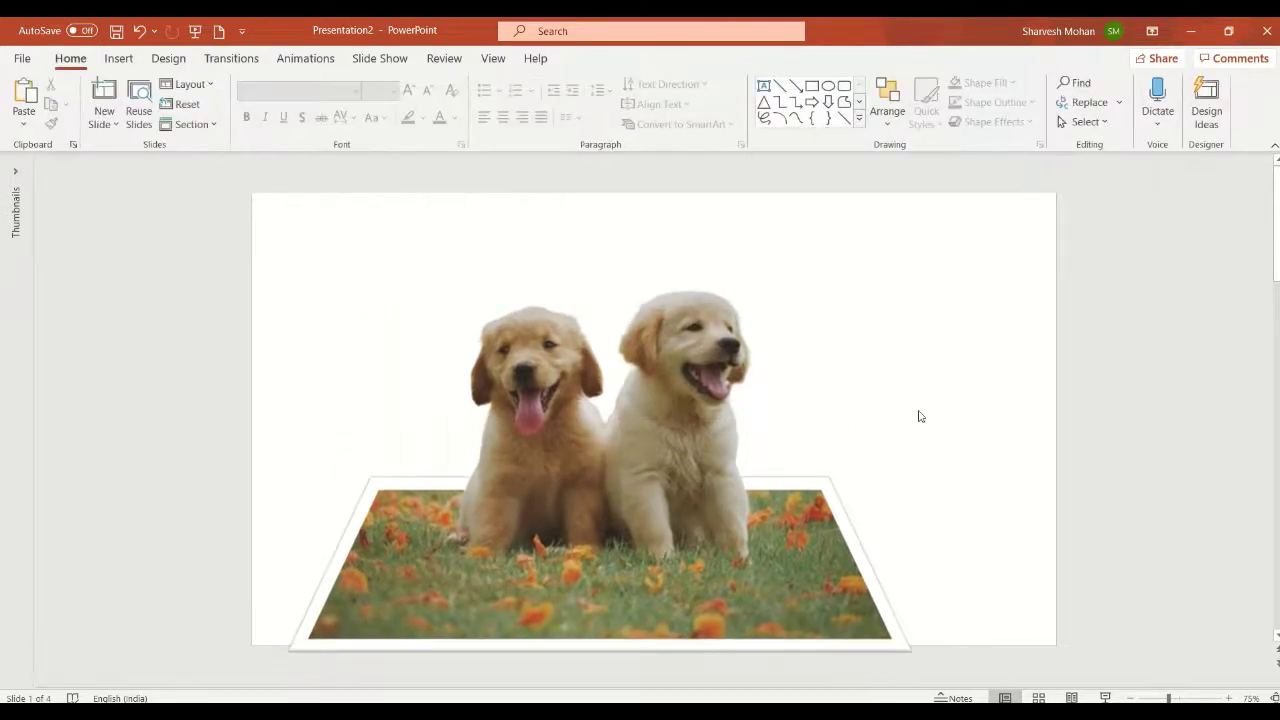
key(ctrl+a)
drag(897, 347, 953, 305)
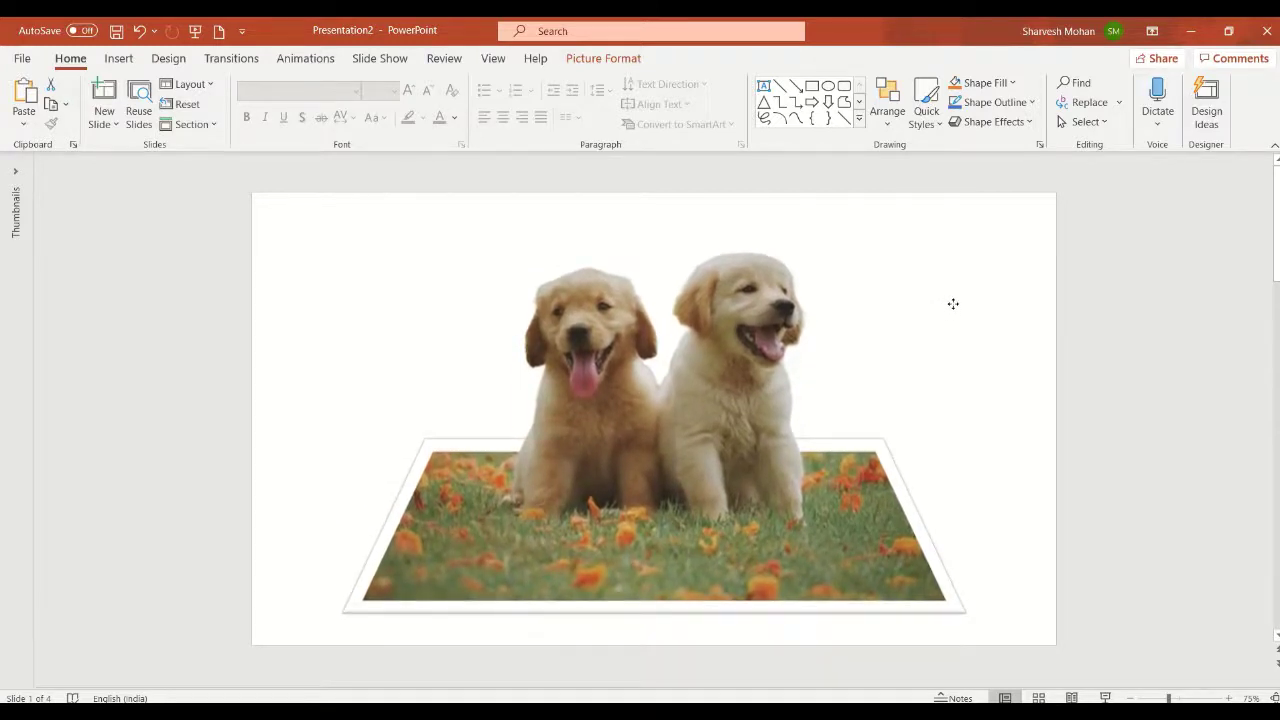
click(953, 304)
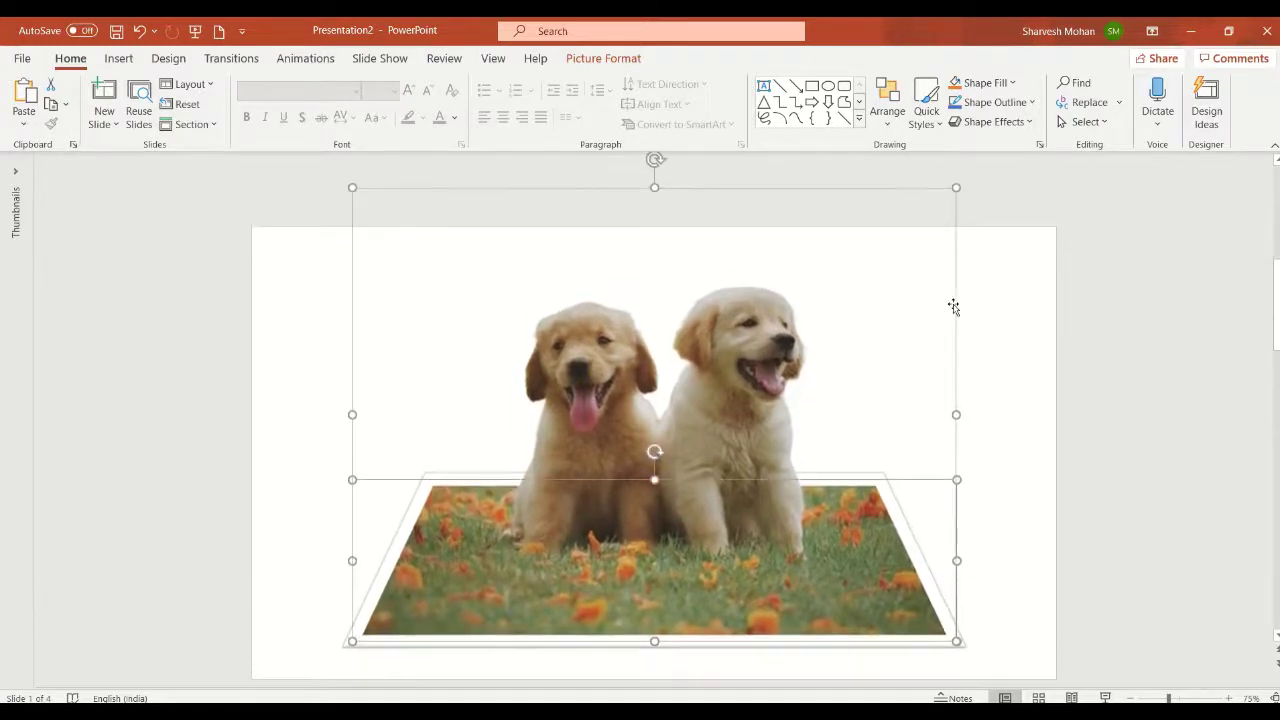
- Fill the slide background with the green radial preset gradient through Format Background
right_click(1012, 351)
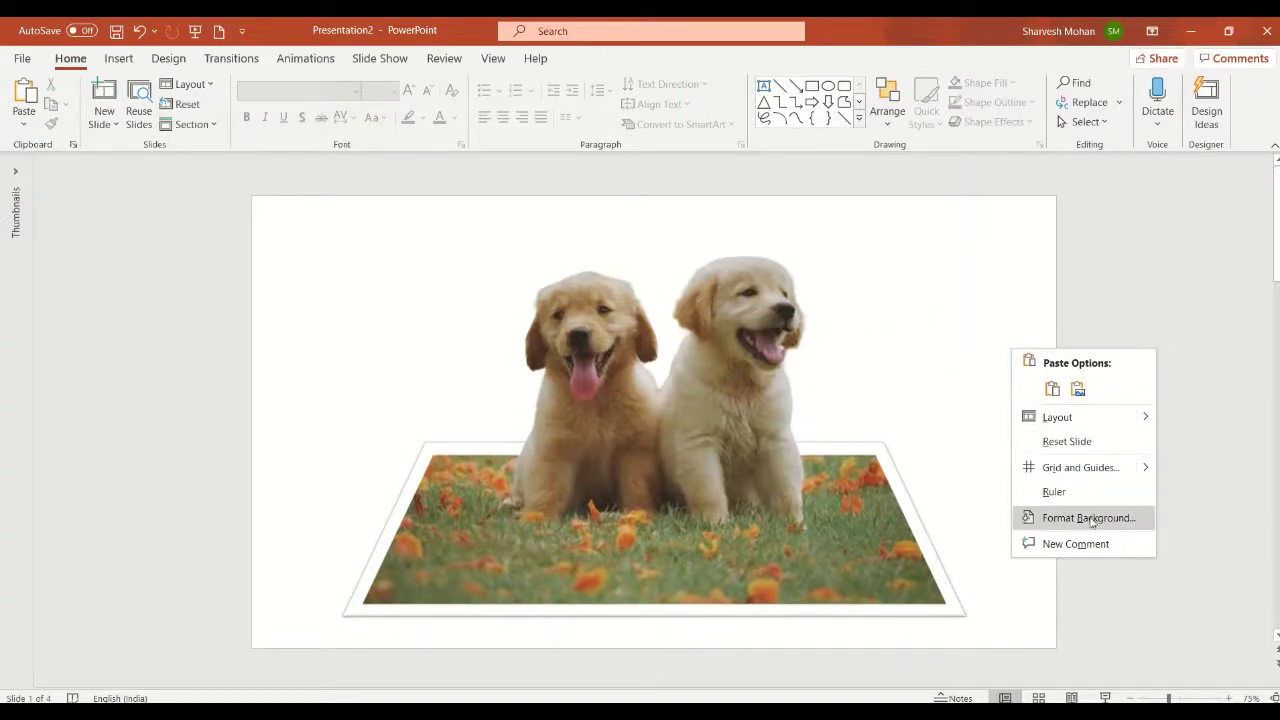
click(1090, 518)
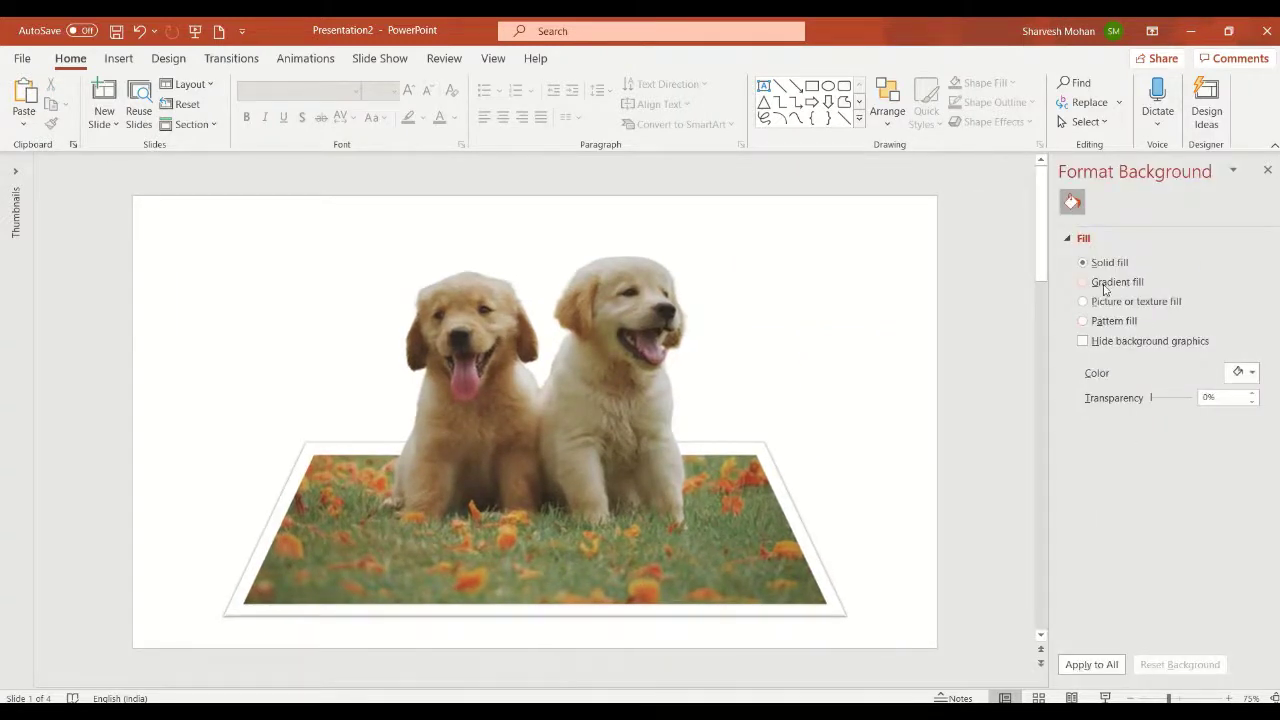
click(1105, 286)
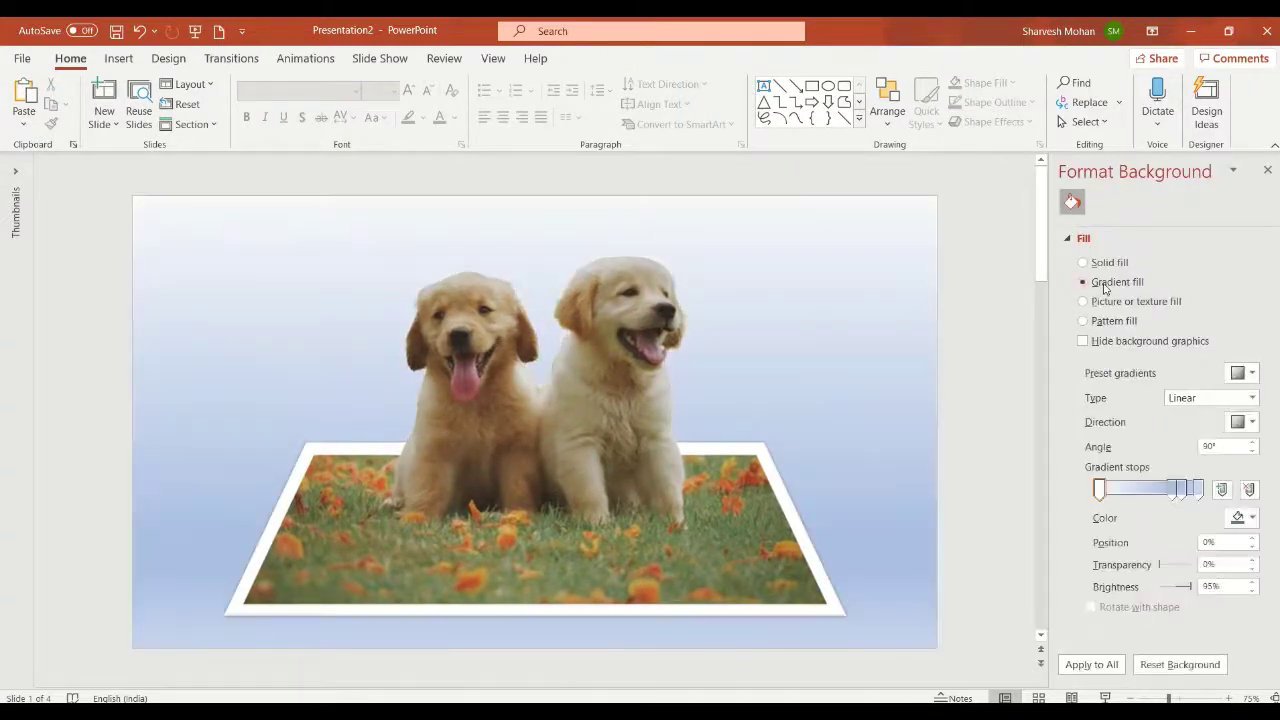
click(1251, 376)
click(1259, 449)
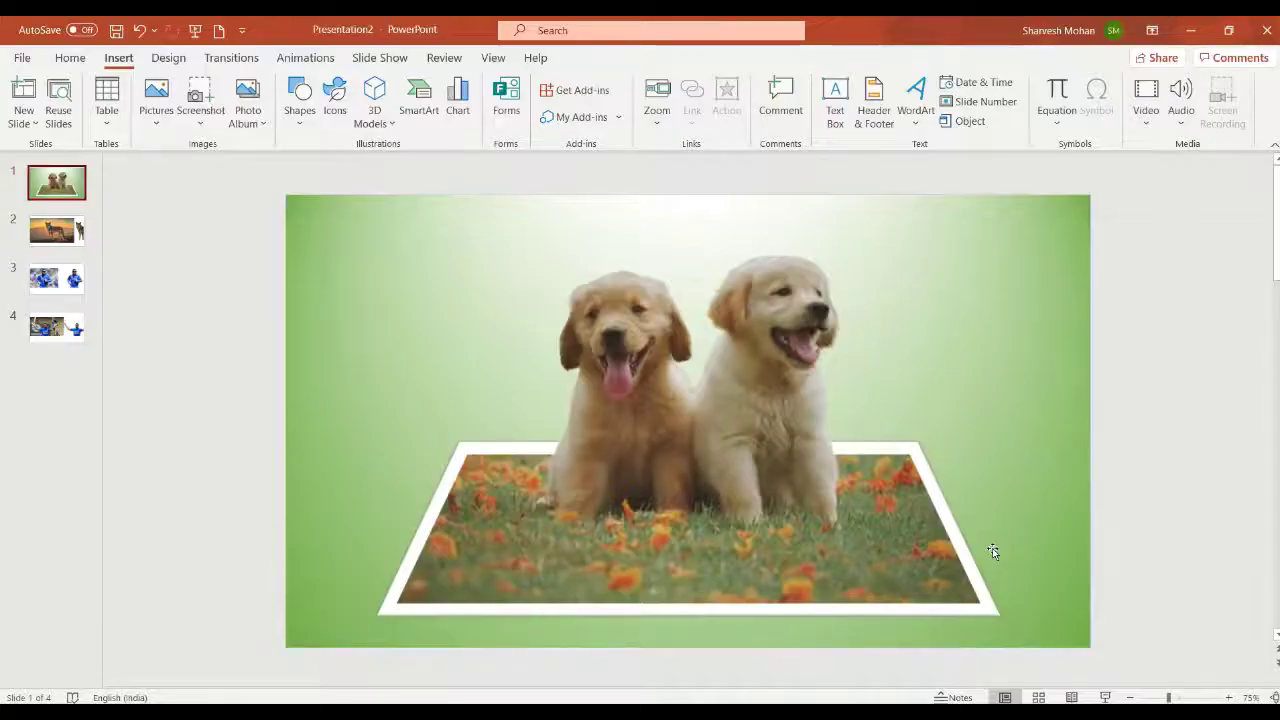
- On slide 2, crop the sunset wolf photo to an Oval shape
click(72, 228)
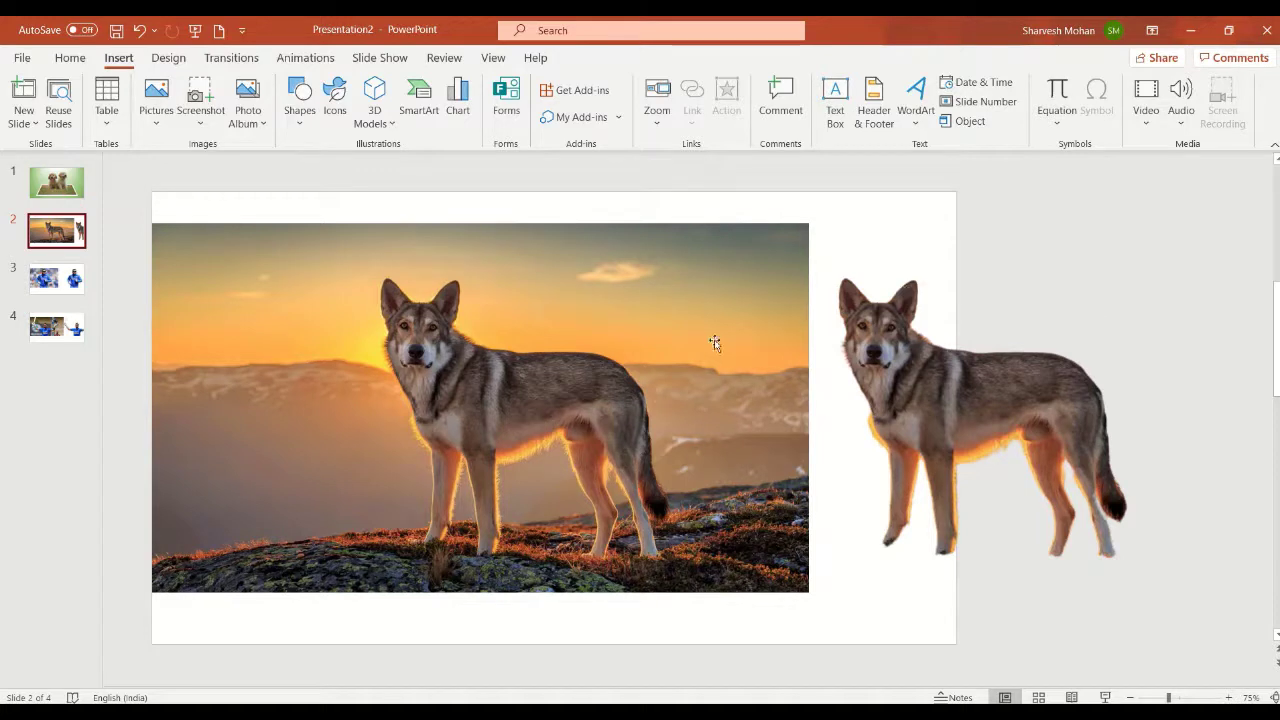
click(350, 285)
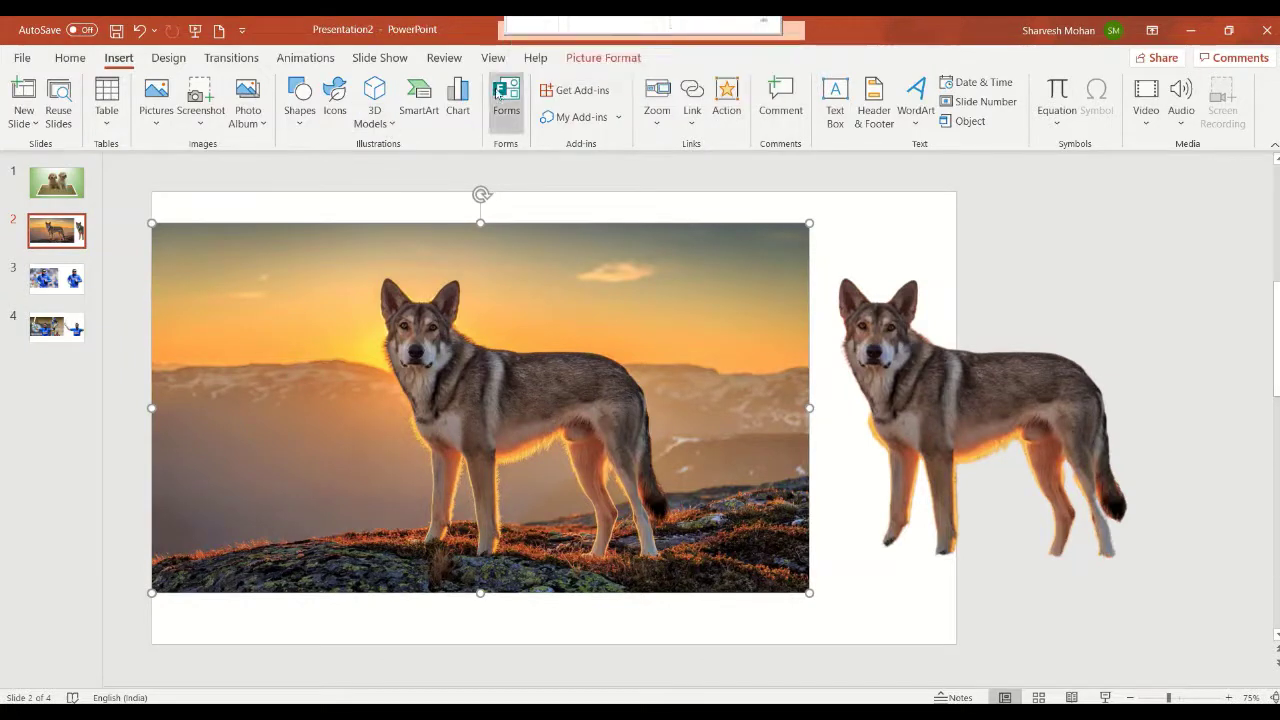
click(624, 60)
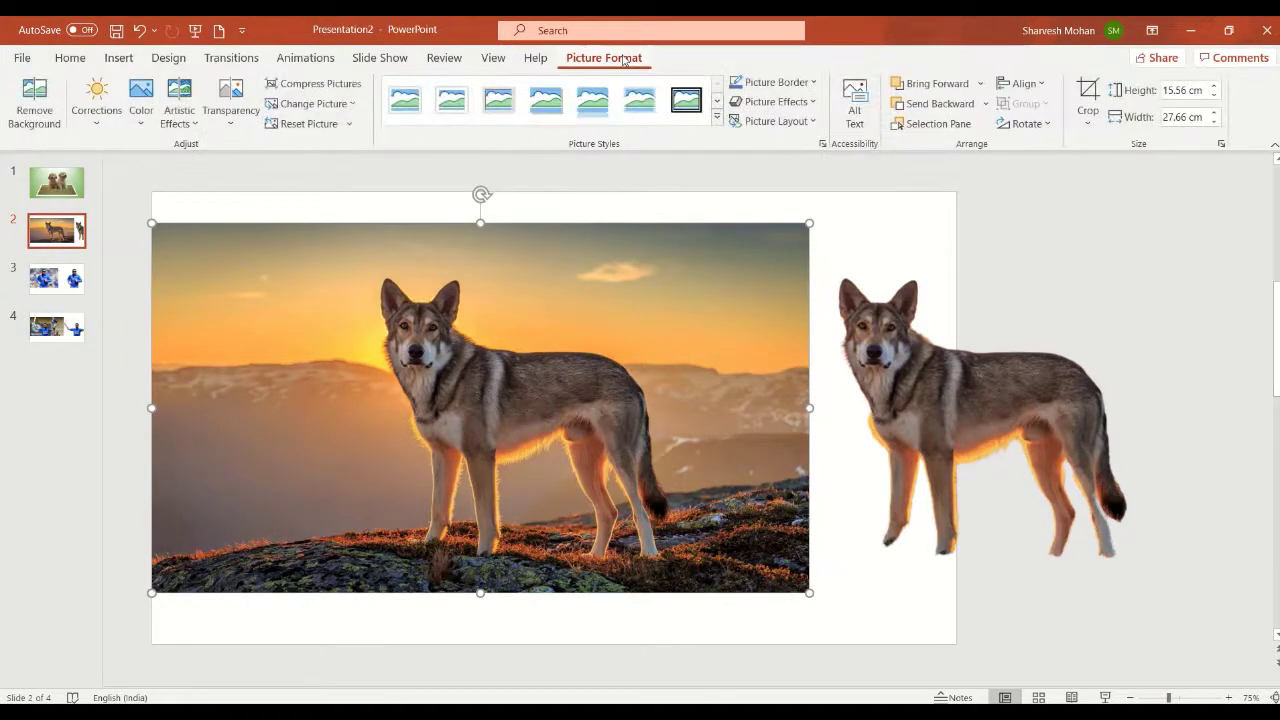
click(1089, 120)
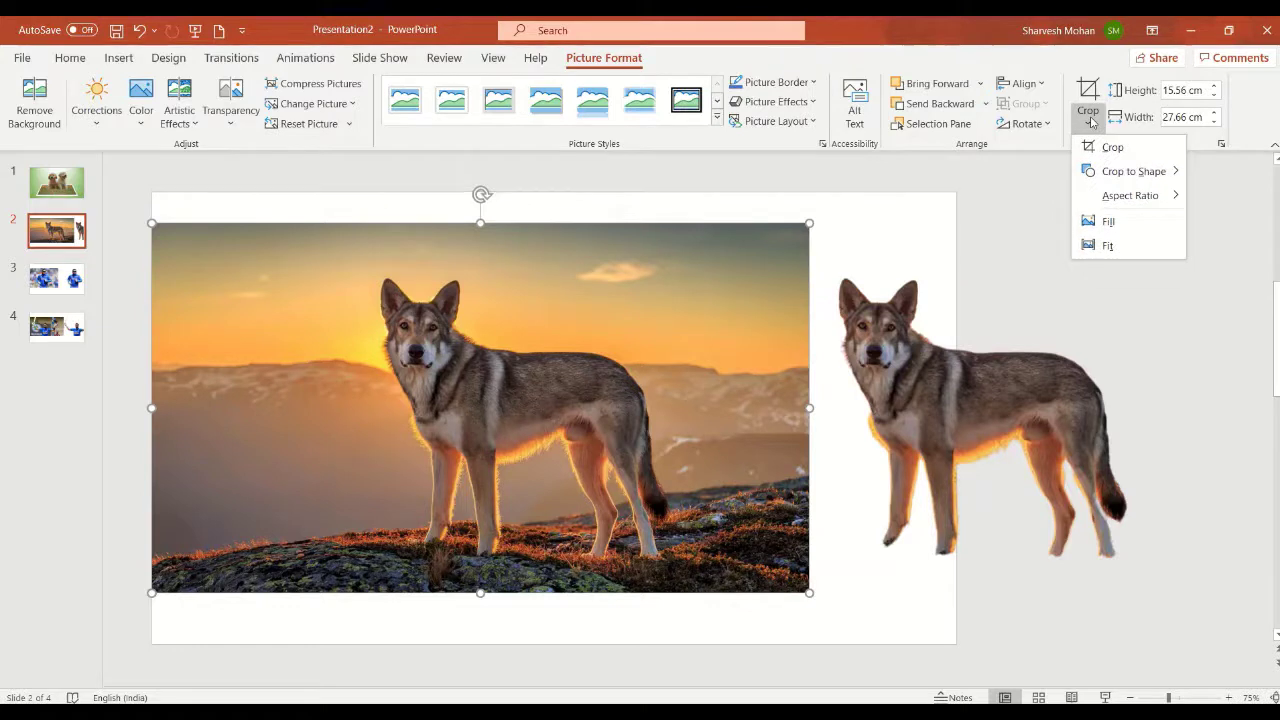
mouse_move(1157, 175)
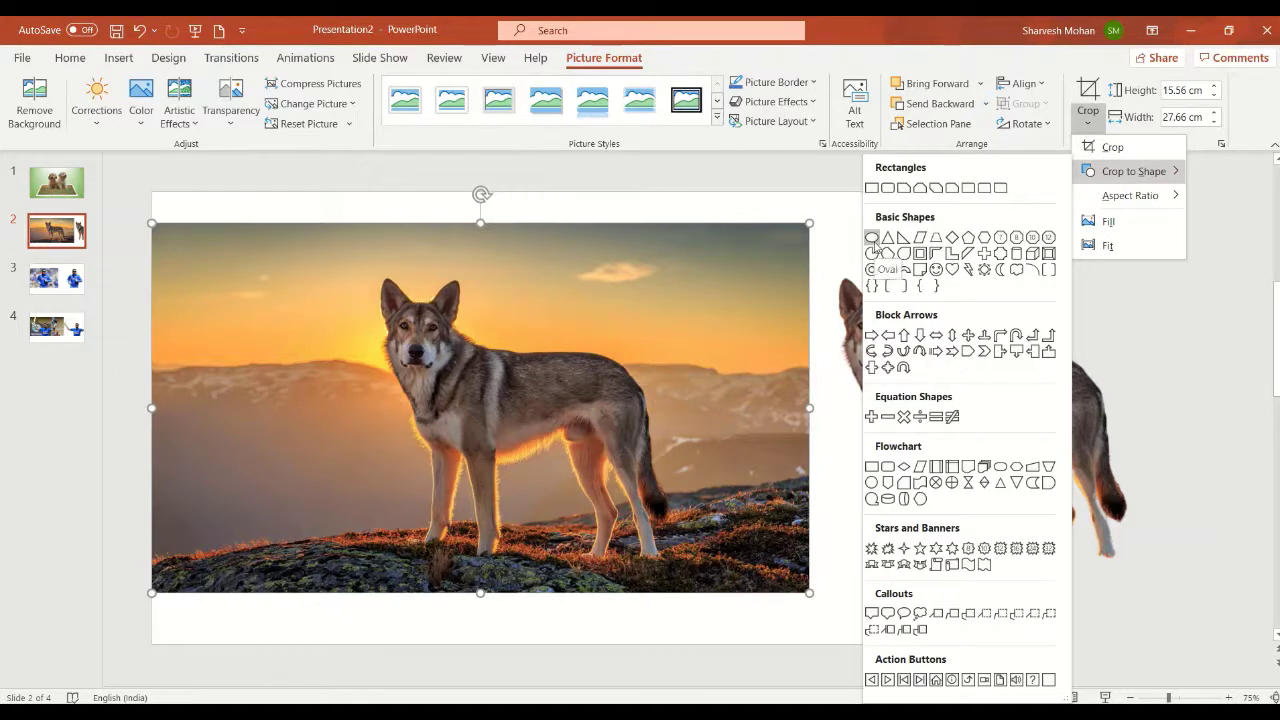
click(872, 238)
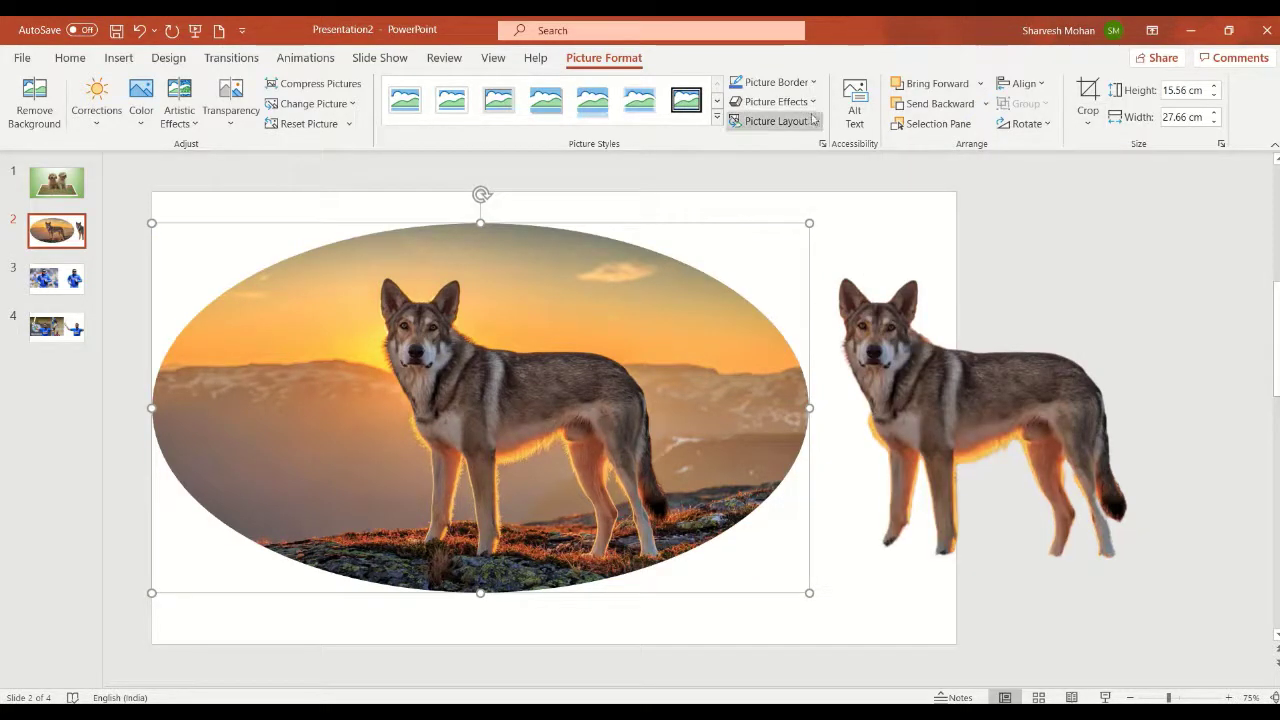
- Give the oval wolf photo a heavy-weight picture border in orange
click(813, 83)
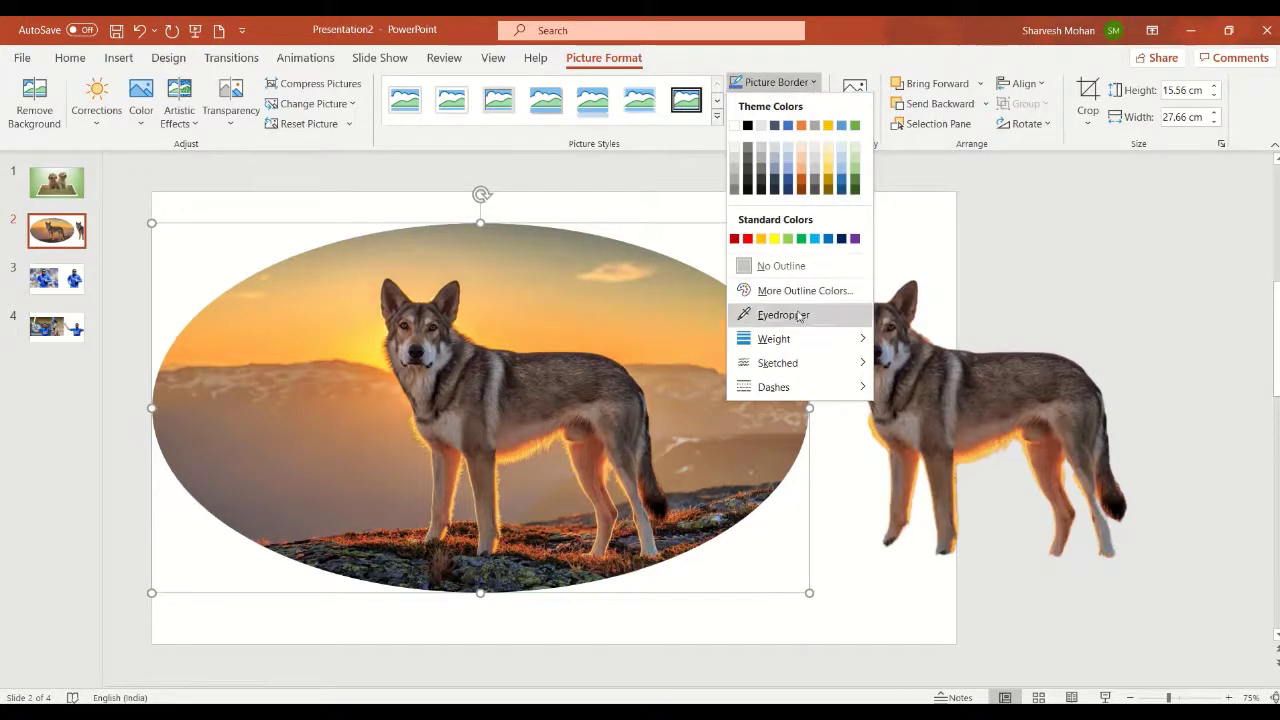
mouse_move(809, 342)
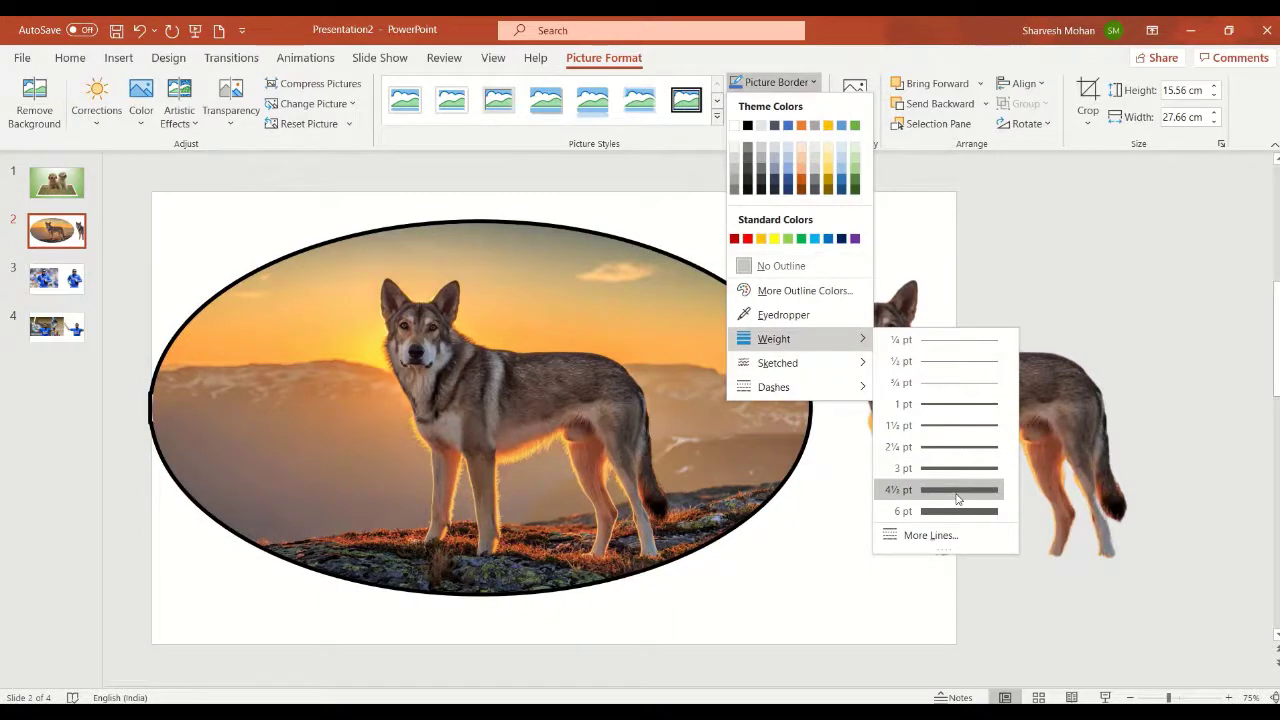
click(952, 511)
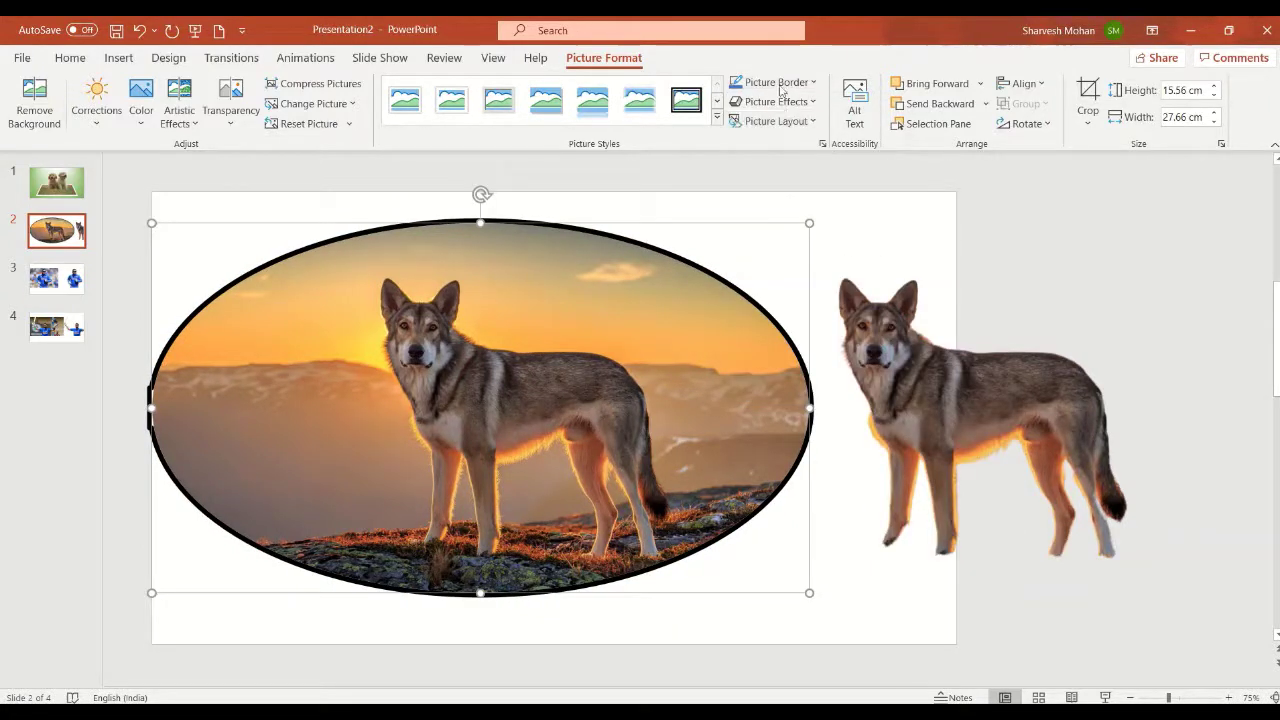
click(814, 88)
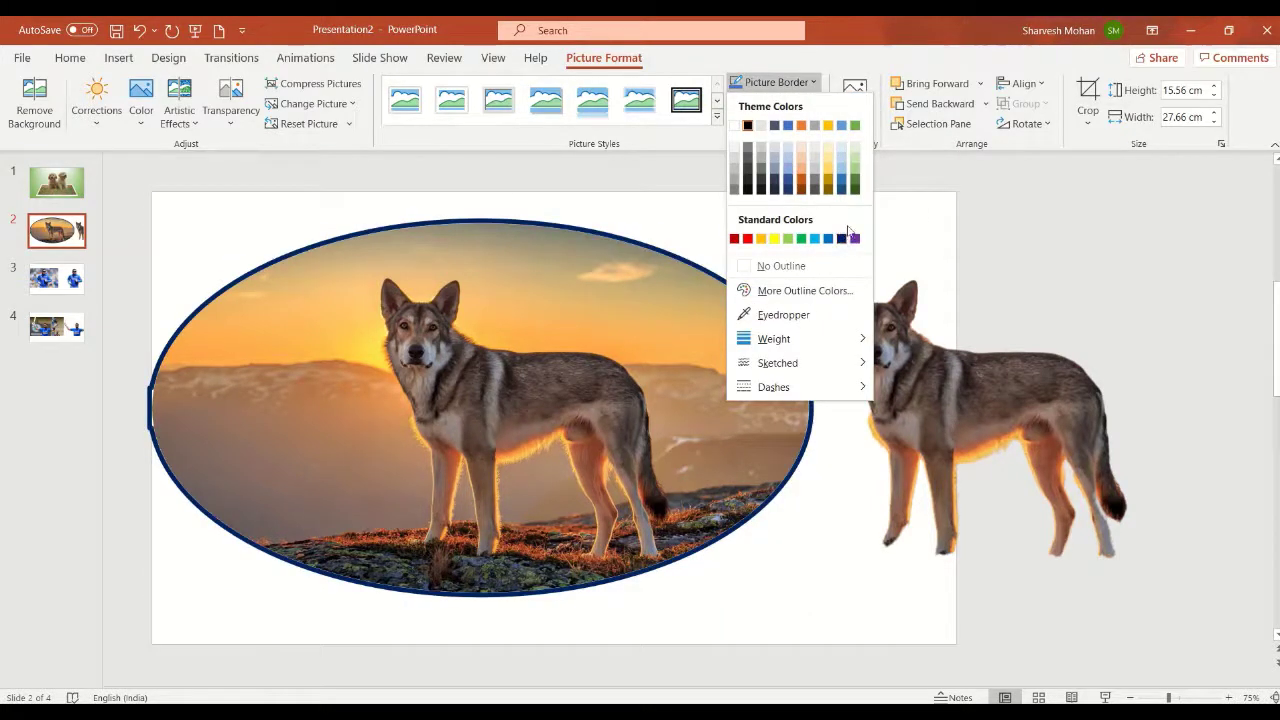
click(800, 183)
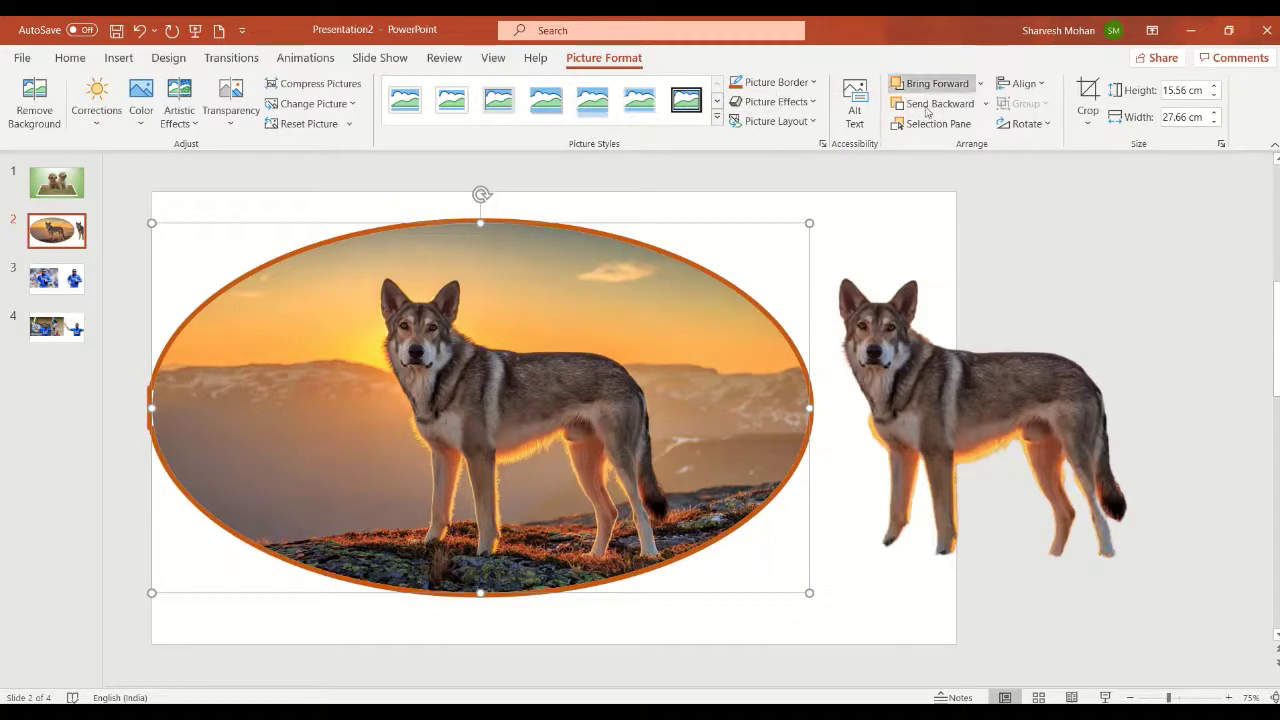
click(1088, 100)
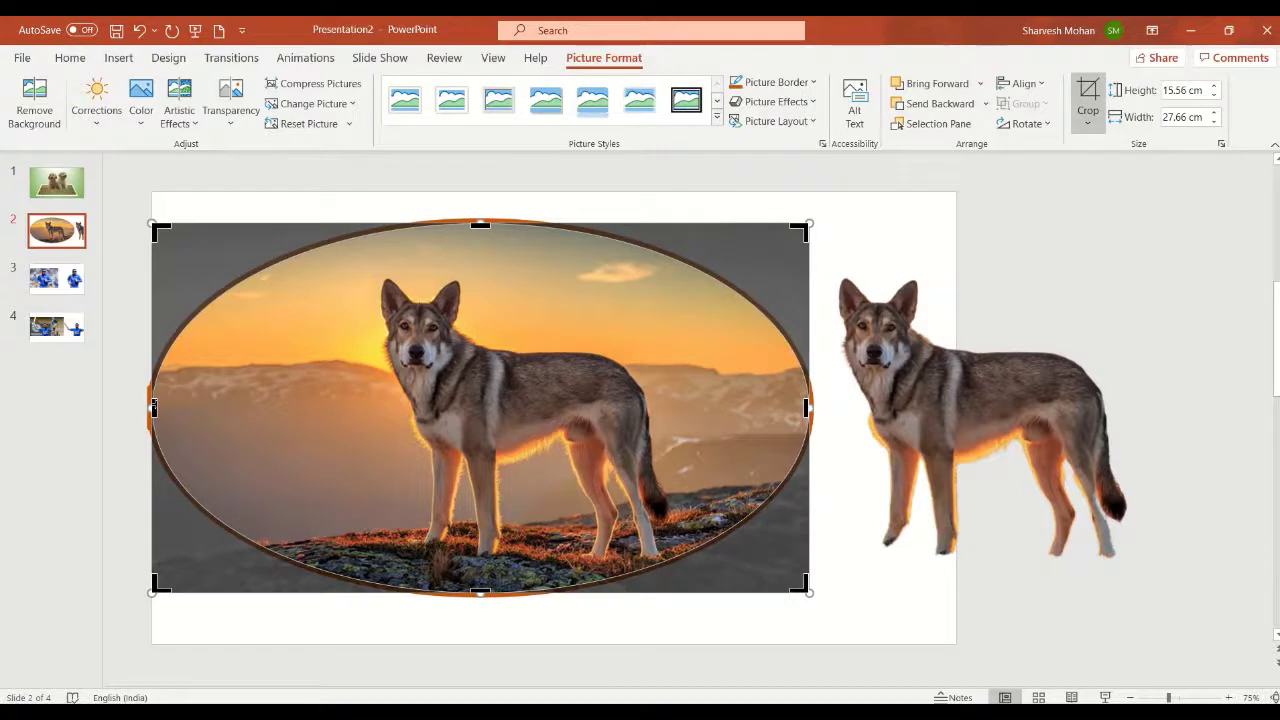
- Crop the oval photo's sides inward to a narrow 7.79 cm ellipse and drag the wolf cutout over it
drag(153, 407, 508, 418)
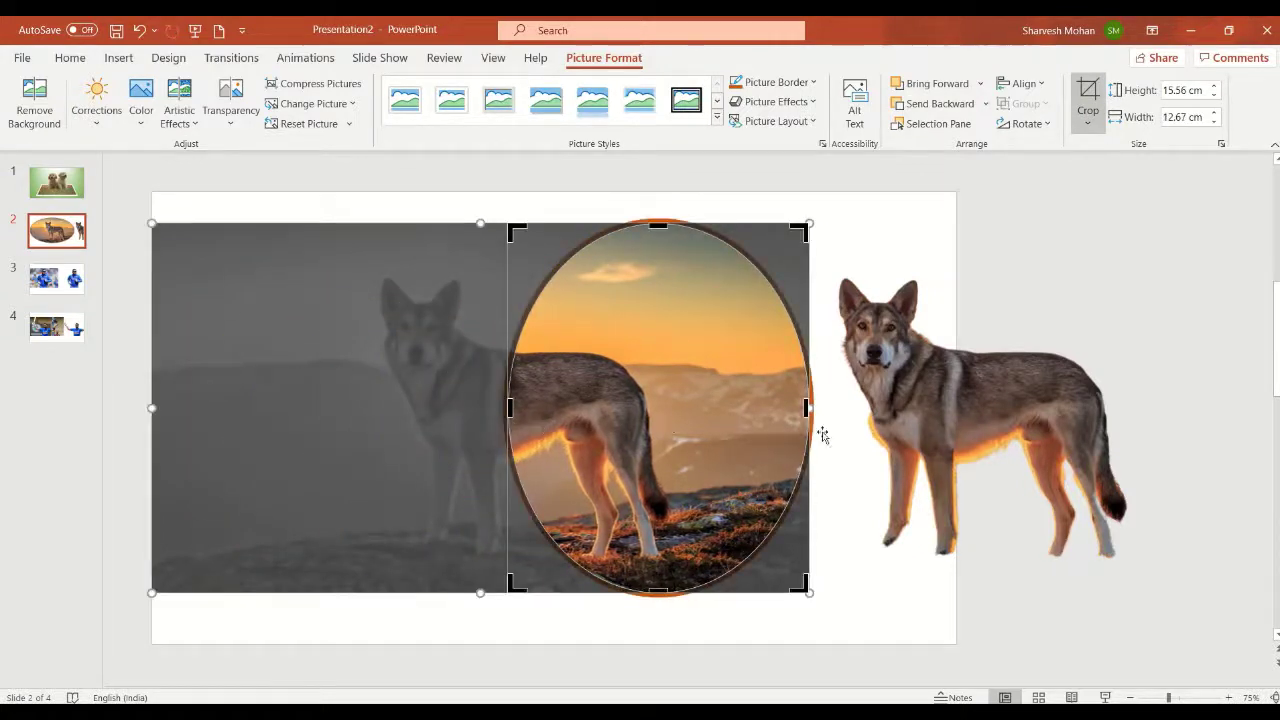
drag(806, 407, 694, 418)
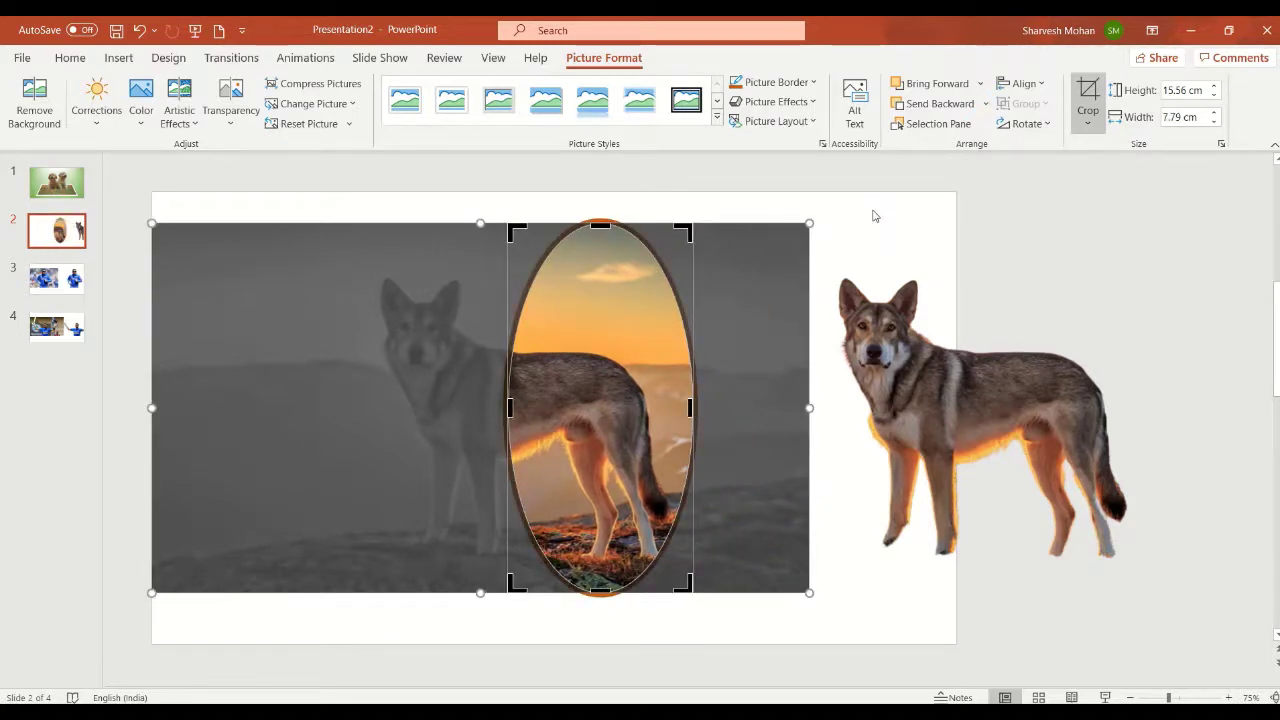
click(877, 209)
drag(928, 446, 474, 429)
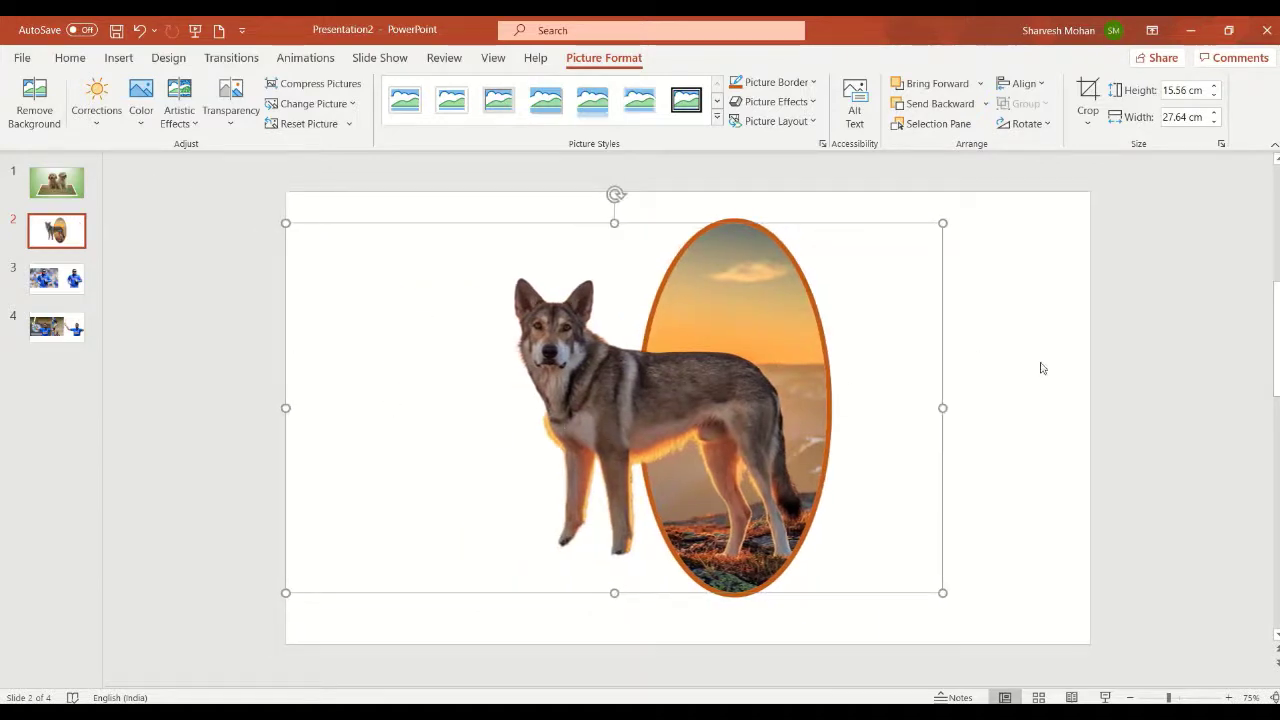
- Select the wolf cutout and oval photo, group them with Ctrl+G, and nudge the group right
key(ctrl+a)
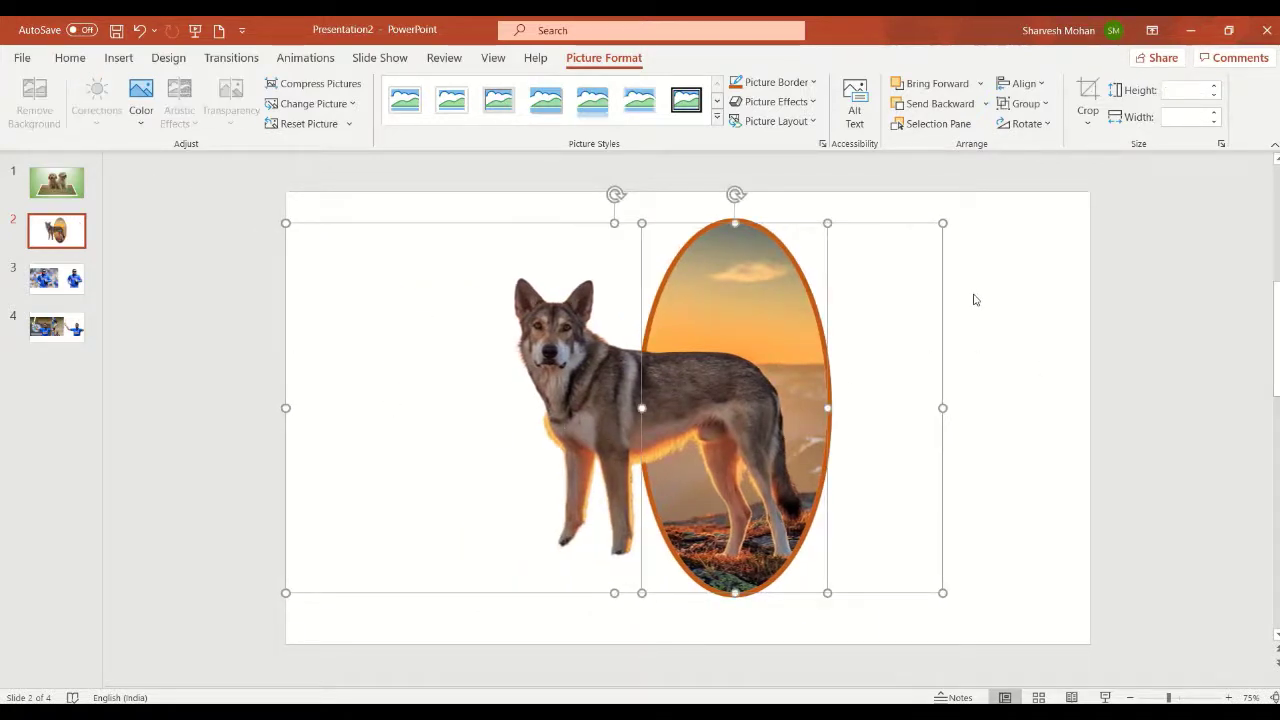
key(ctrl+g)
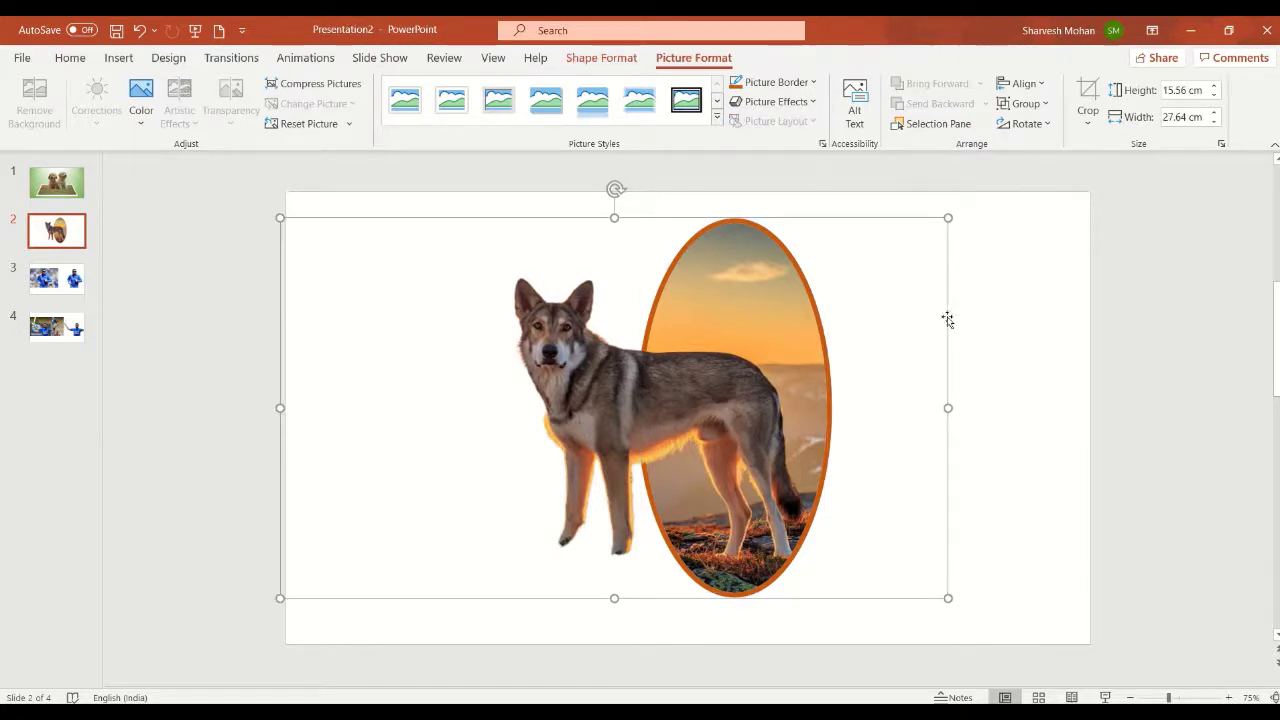
drag(945, 318, 1010, 322)
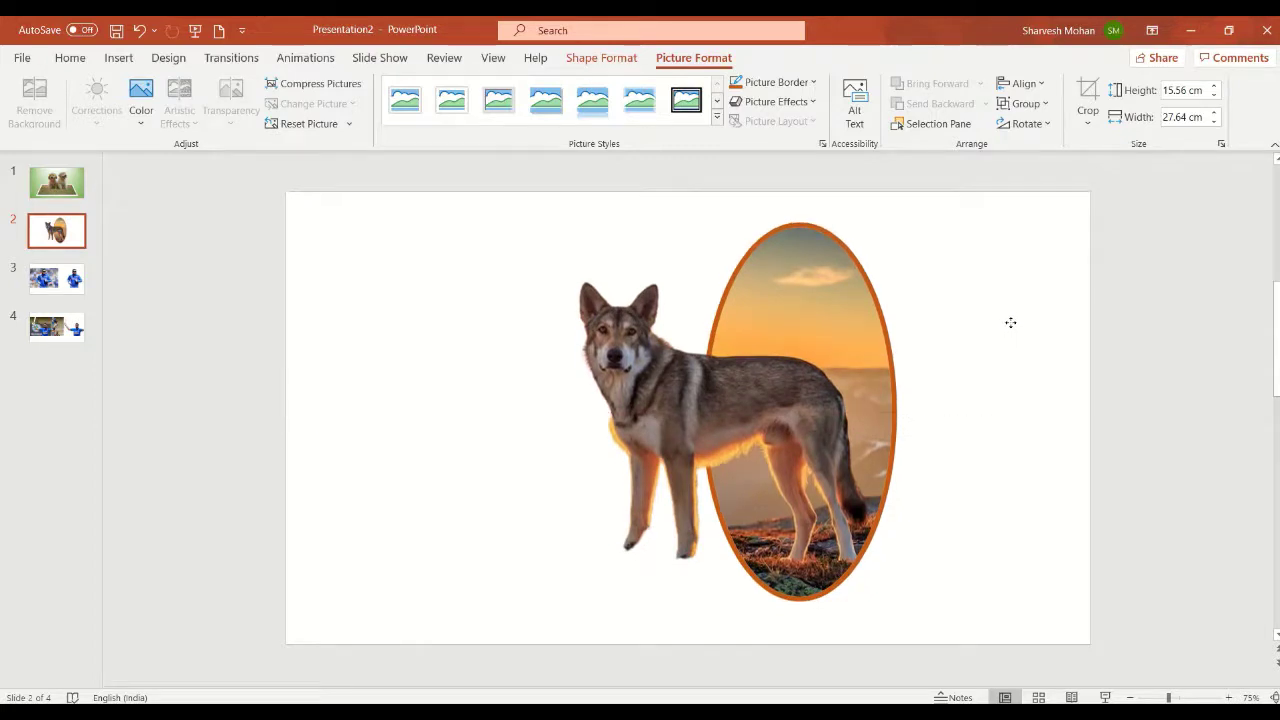
click(1010, 322)
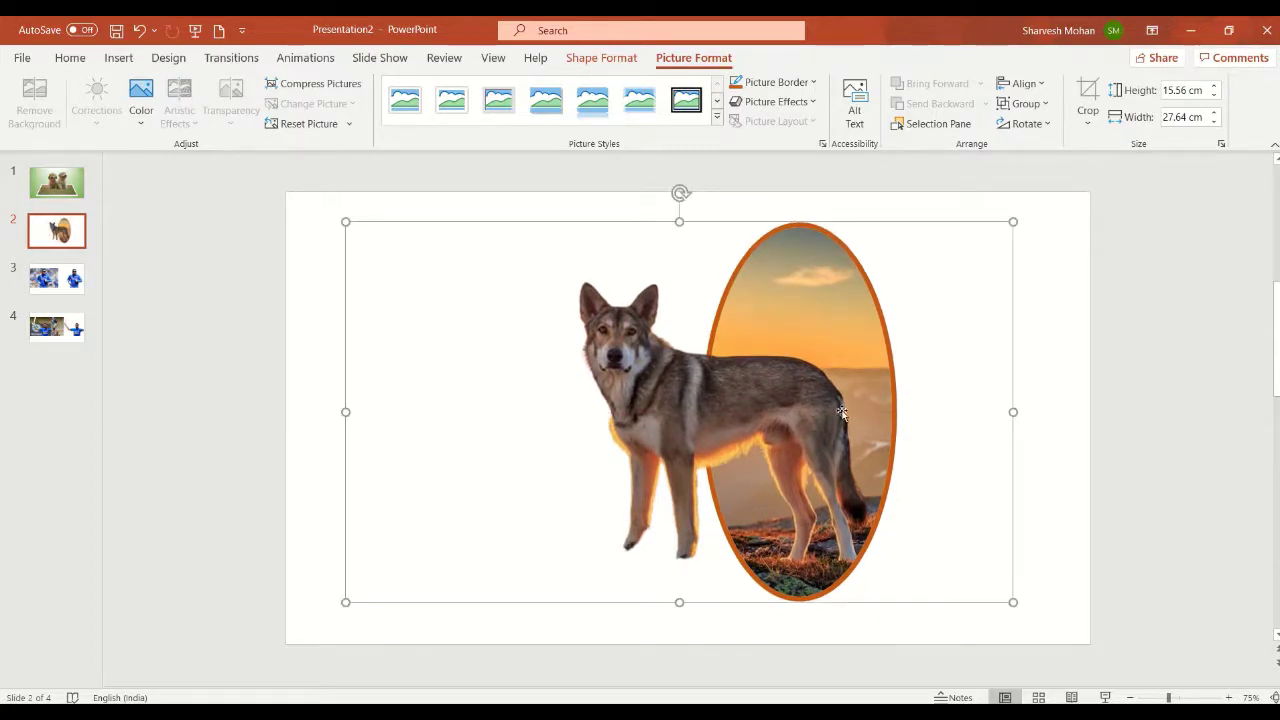
- Give the background an orange preset gradient, Radial type from the centre, then run the slide show
right_click(1038, 226)
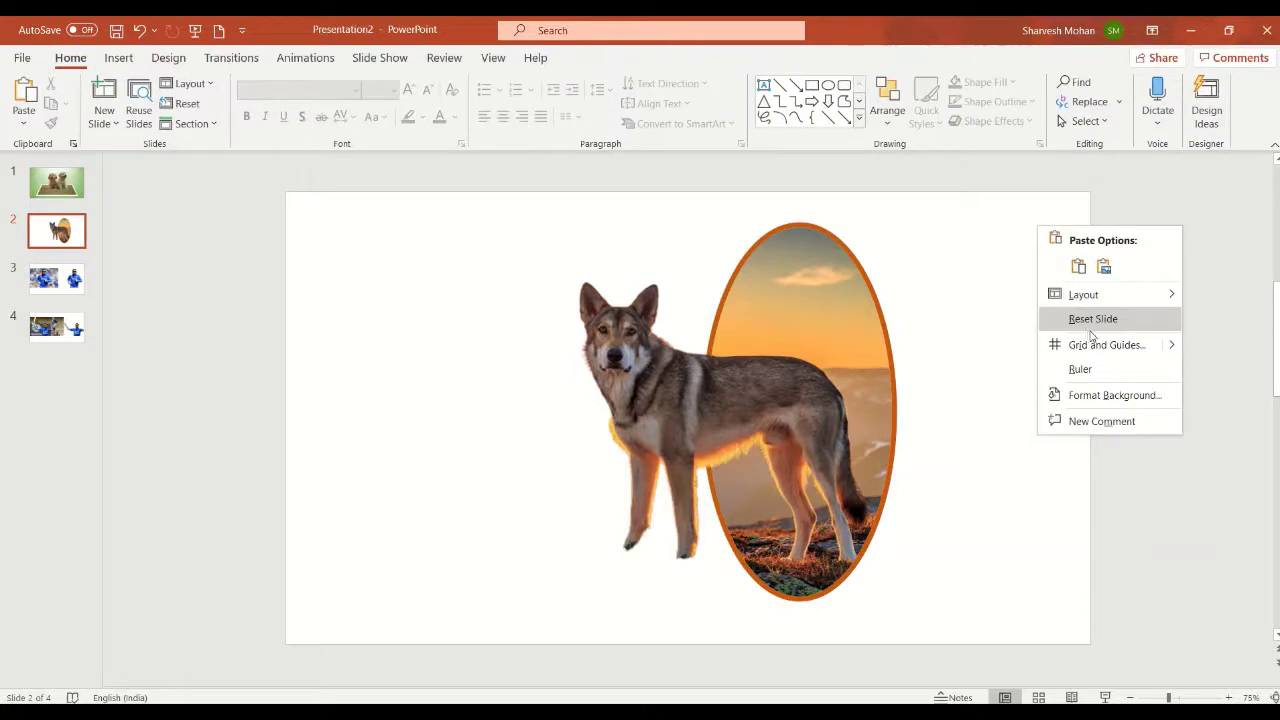
click(1118, 395)
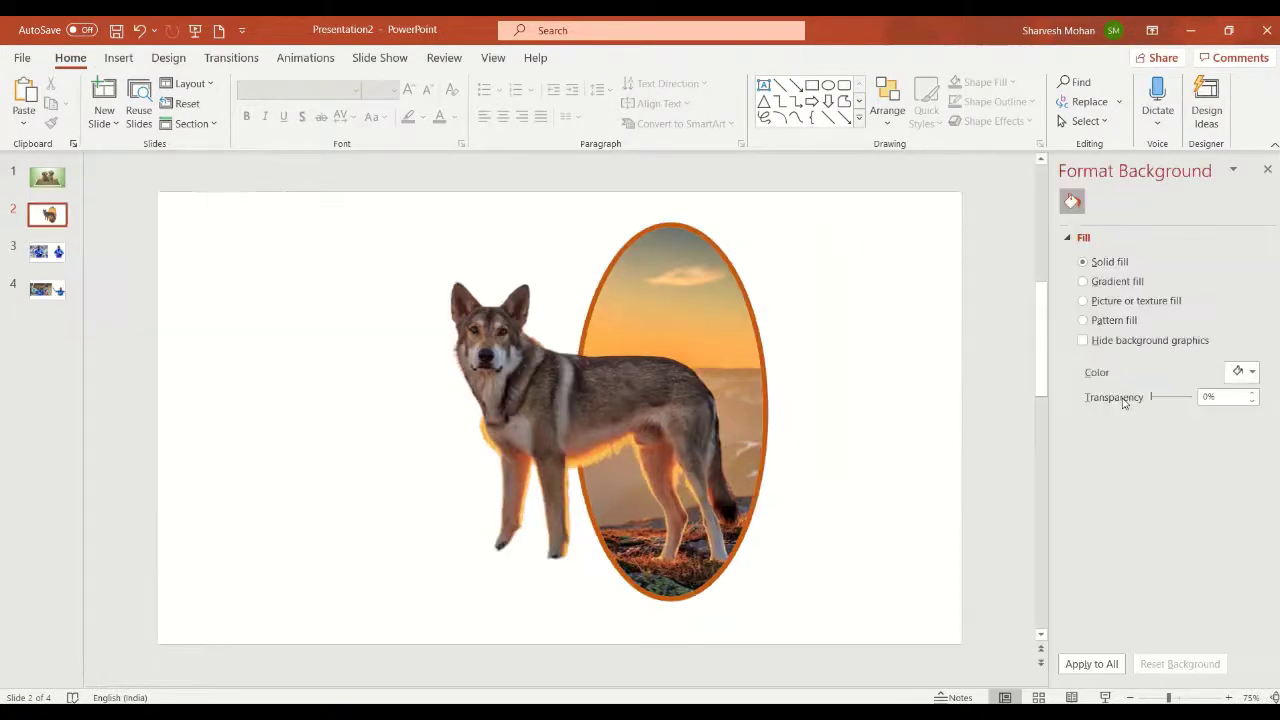
click(1109, 284)
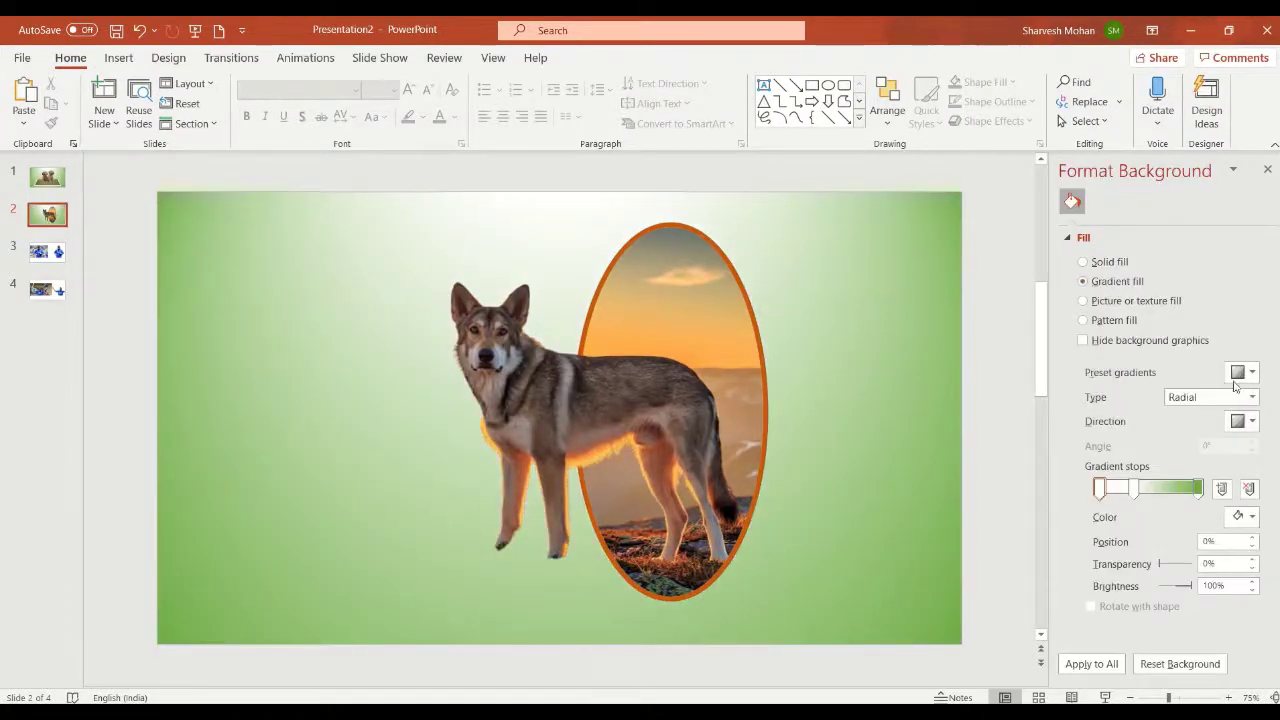
click(1252, 372)
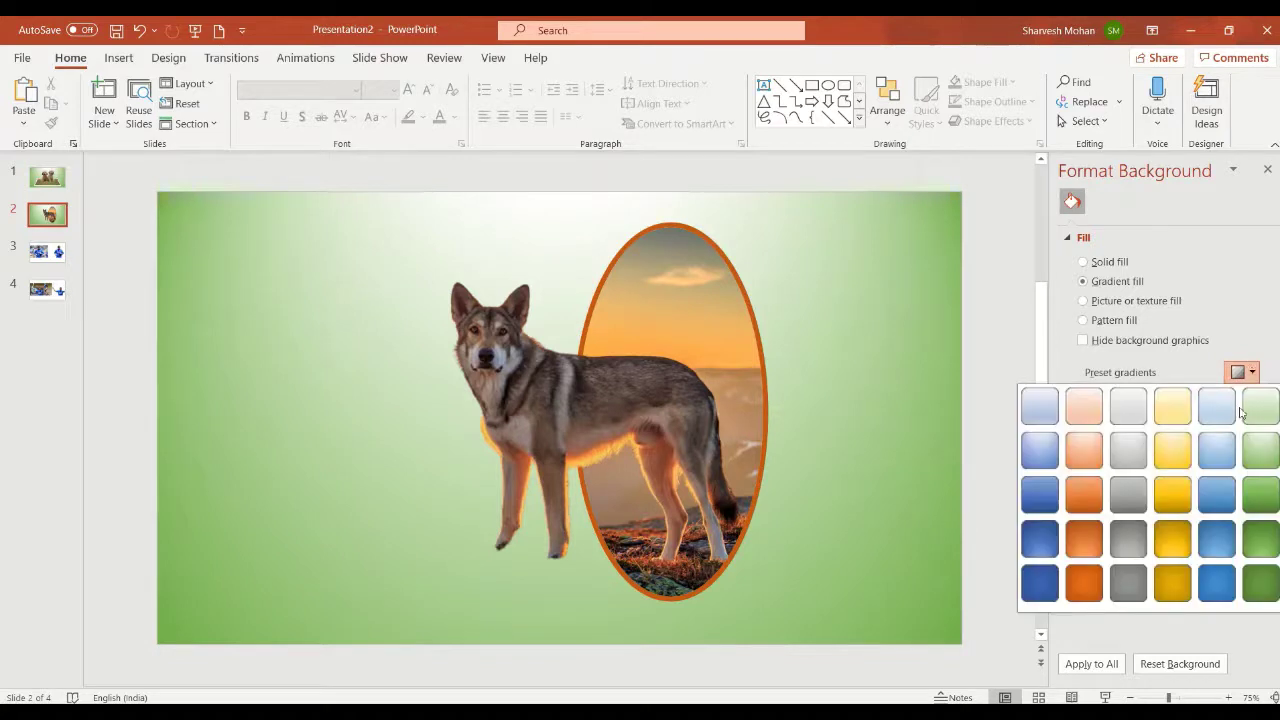
click(1089, 491)
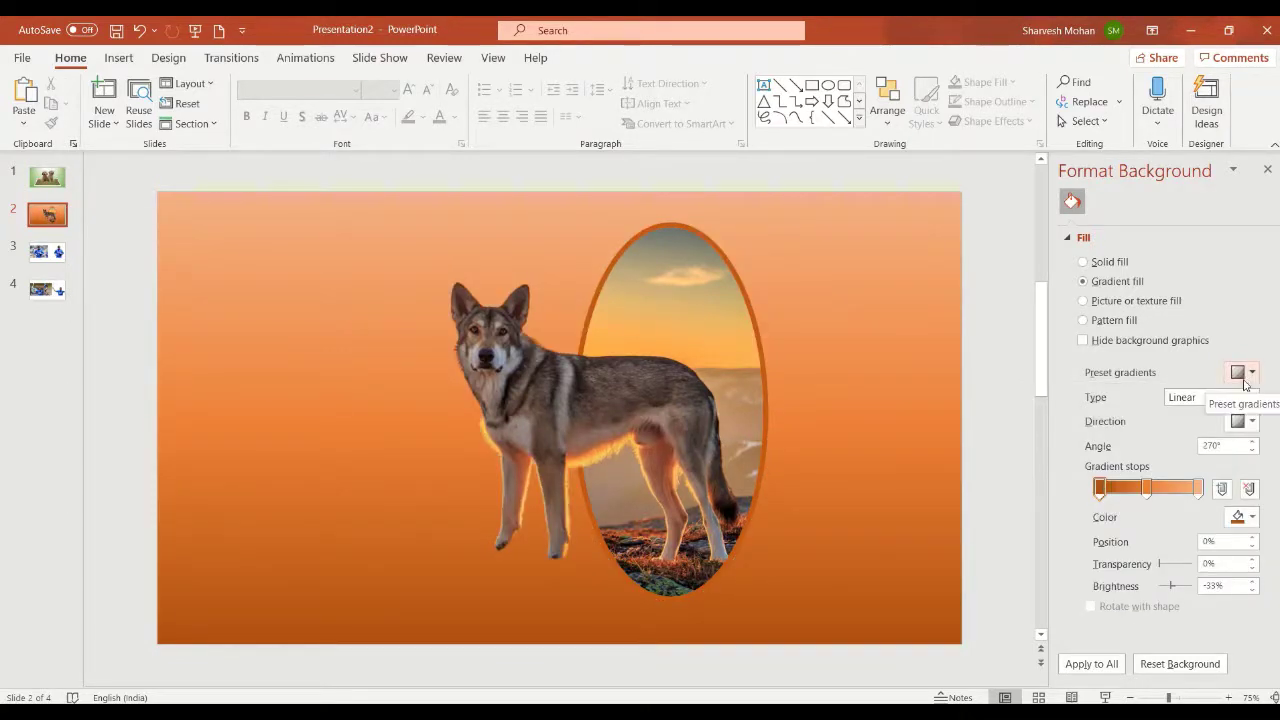
click(1202, 398)
click(1182, 430)
click(1245, 421)
click(1192, 458)
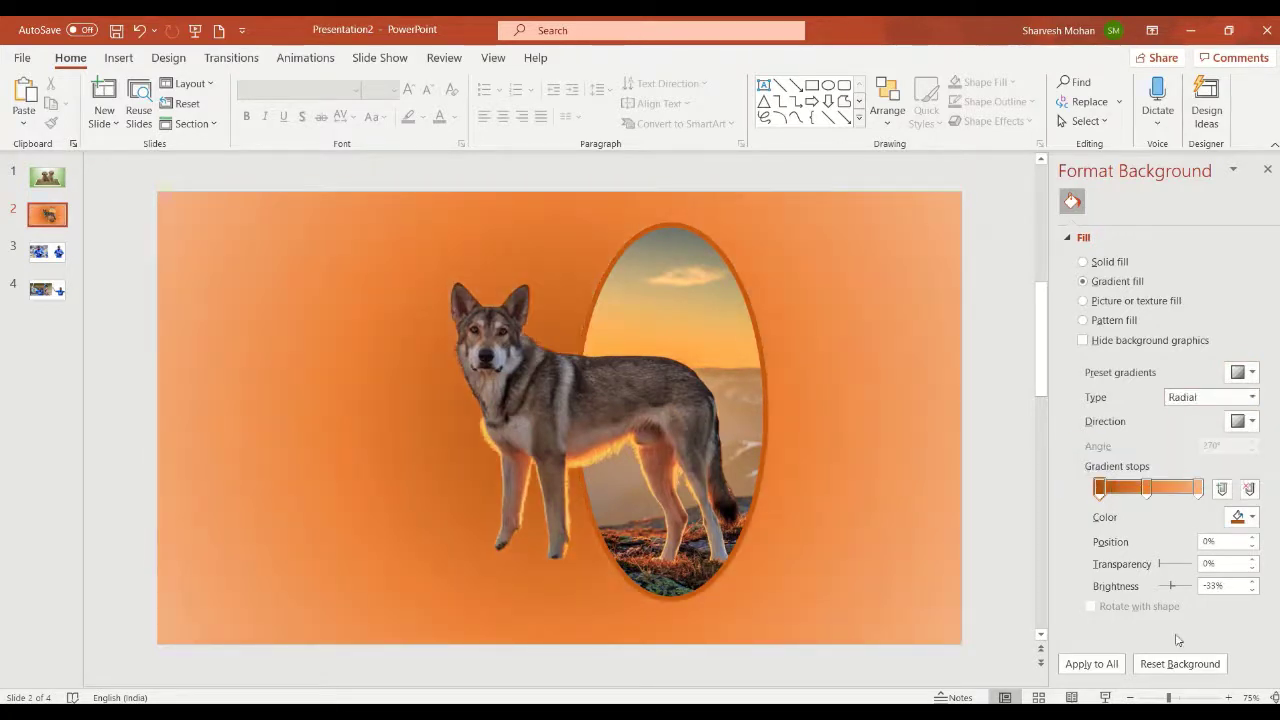
click(1105, 697)
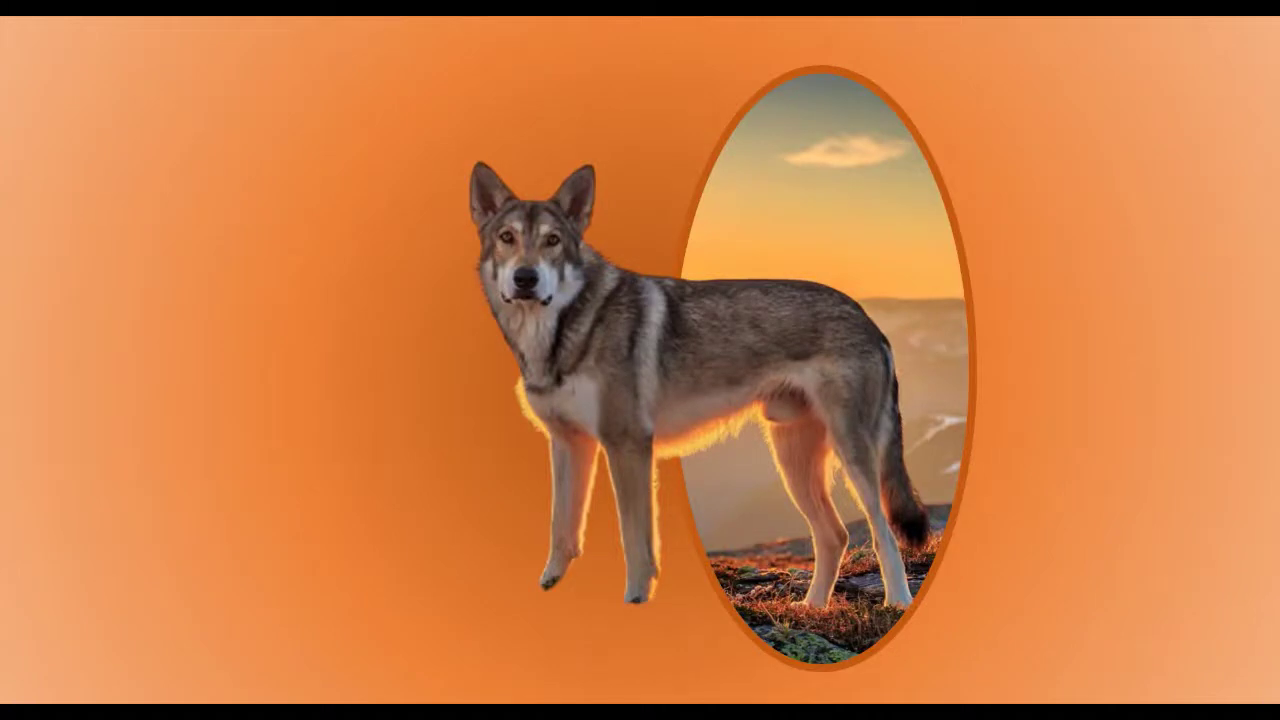